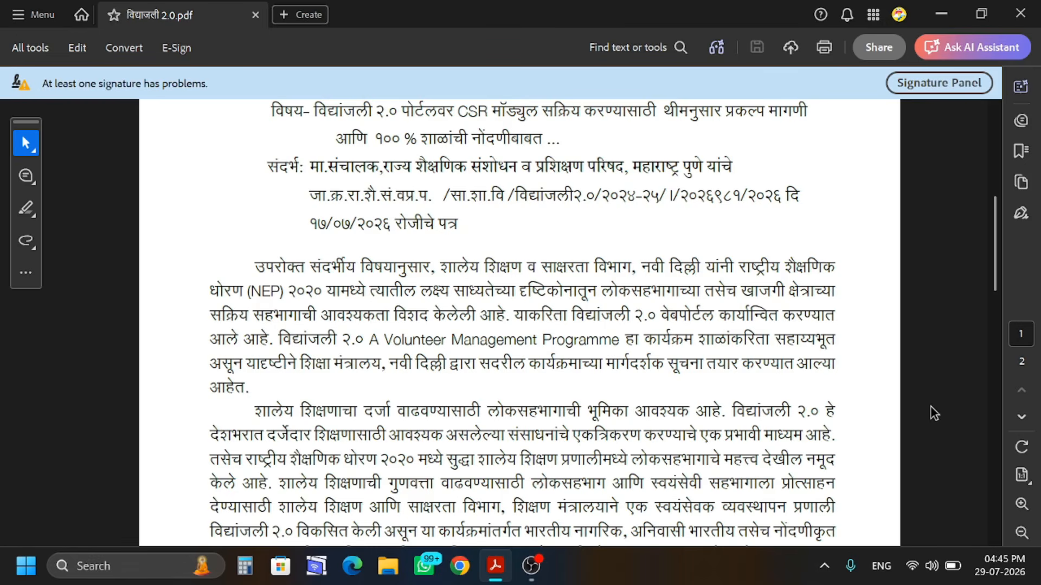
Scroll the Vidyanjali 2.0 circular down to page 2's CSR module and registration-window paragraph
scroll(672, 426, "down", 3)
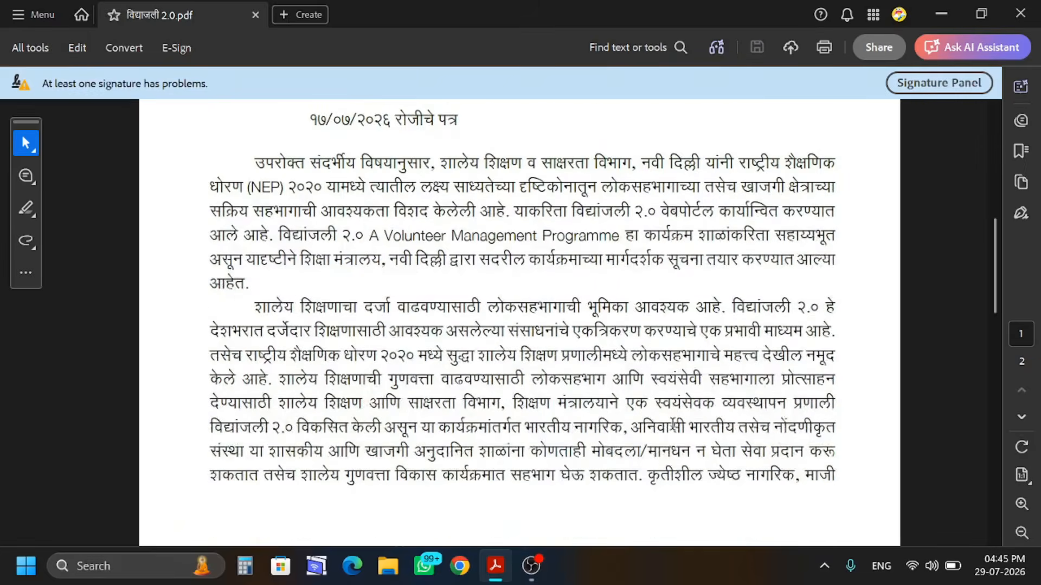
scroll(672, 426, "down", 1)
scroll(519, 321, "down", 1)
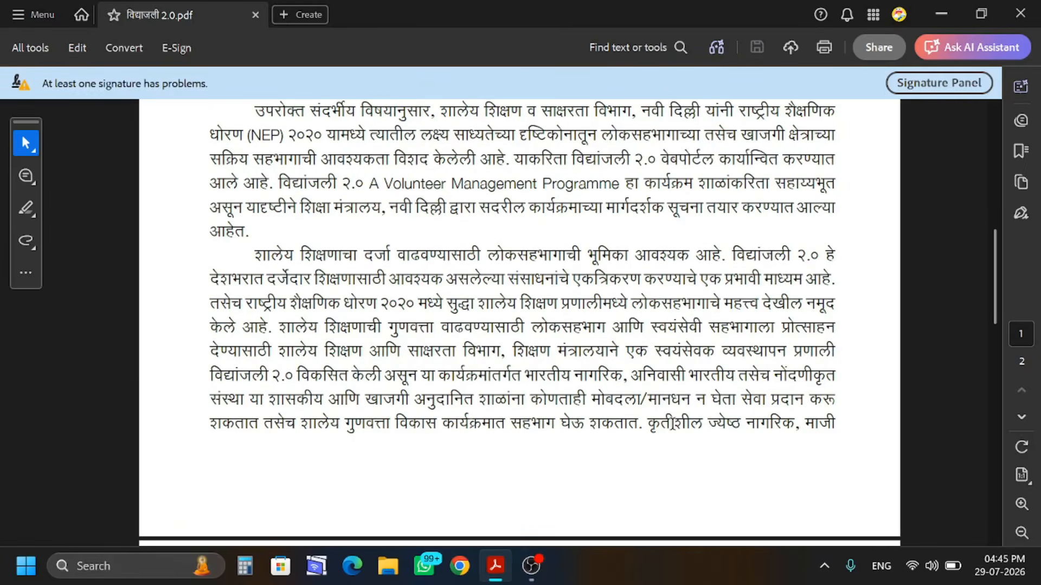
scroll(672, 424, "down", 10)
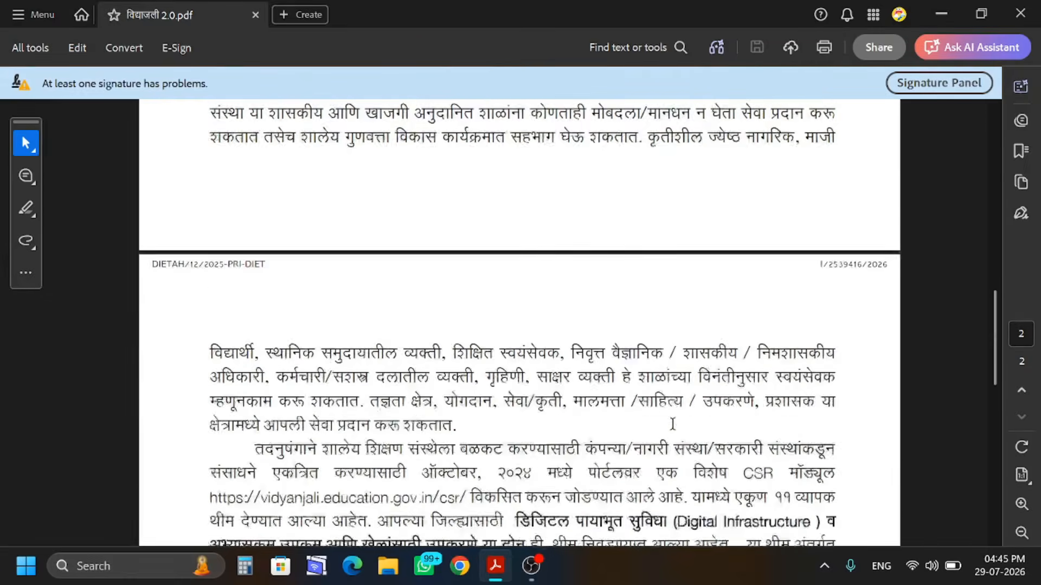
scroll(672, 423, "down", 6)
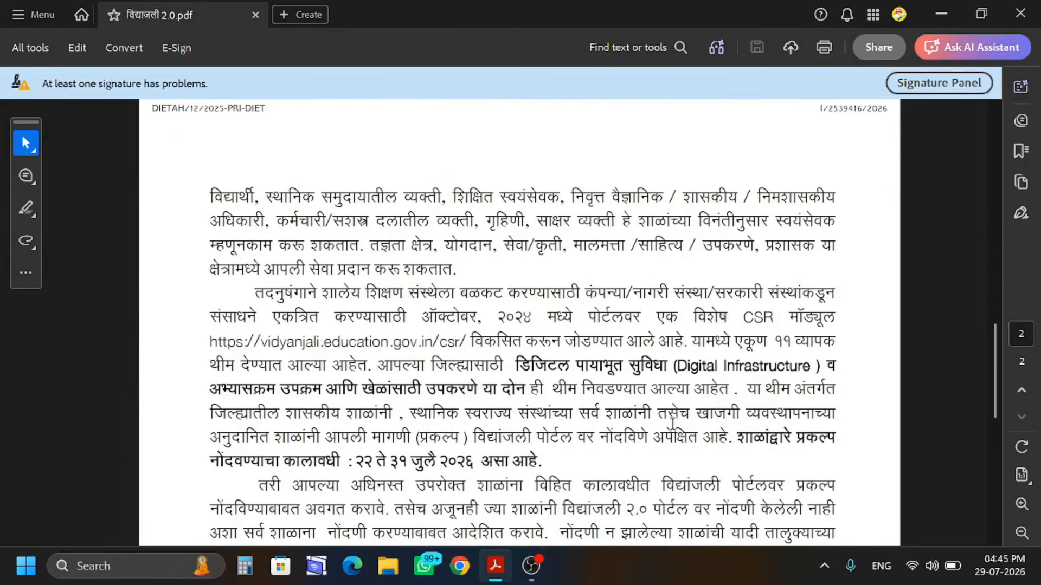
scroll(672, 423, "down", 1)
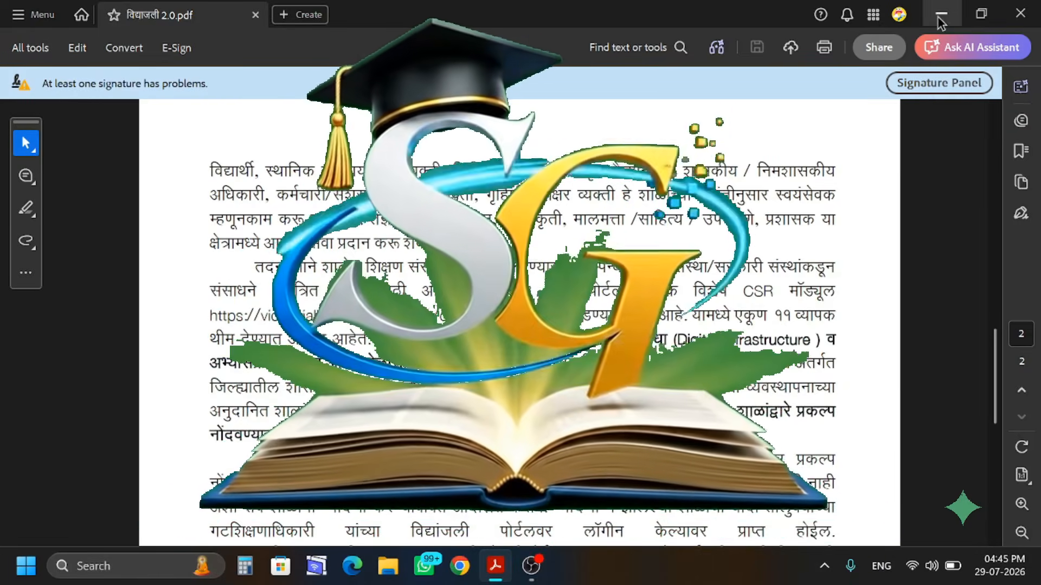
Minimize Acrobat and open the Vidyanjali Portal – Ministry of Education site in Chrome from the 'vidyanjali portal' search
left_click(941, 13)
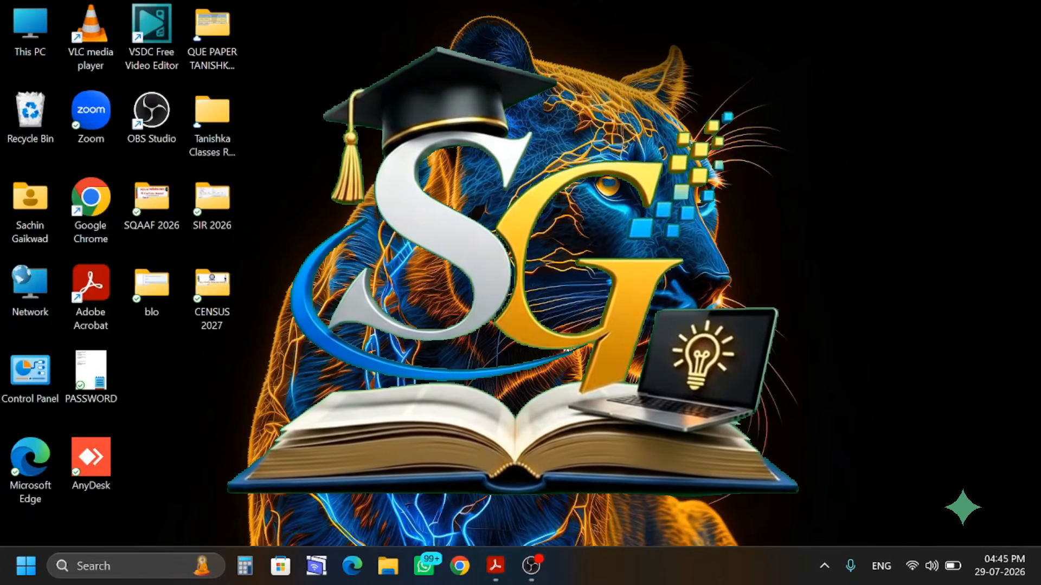
left_click(463, 578)
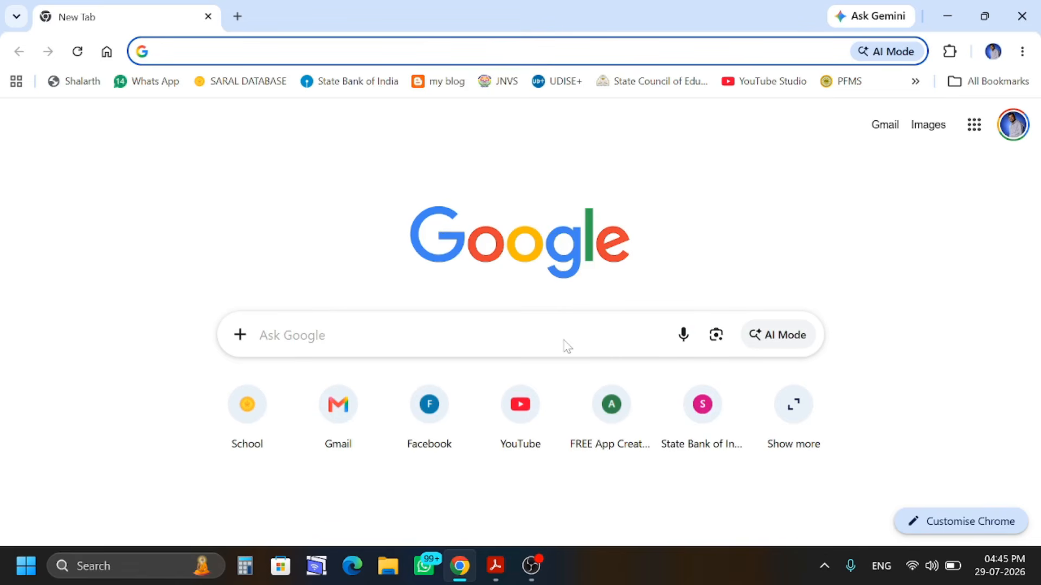
left_click(520, 339)
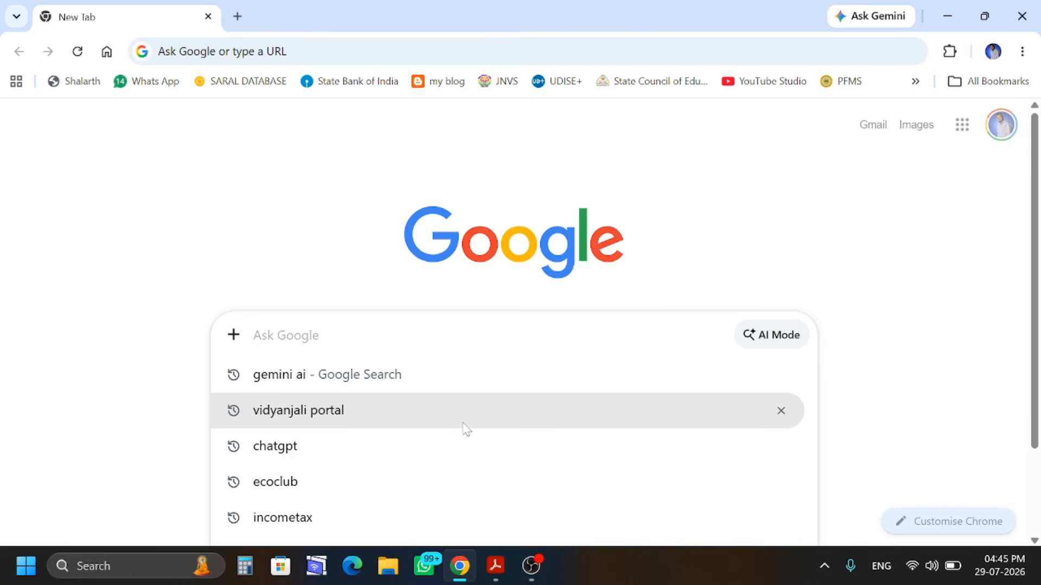
left_click(379, 416)
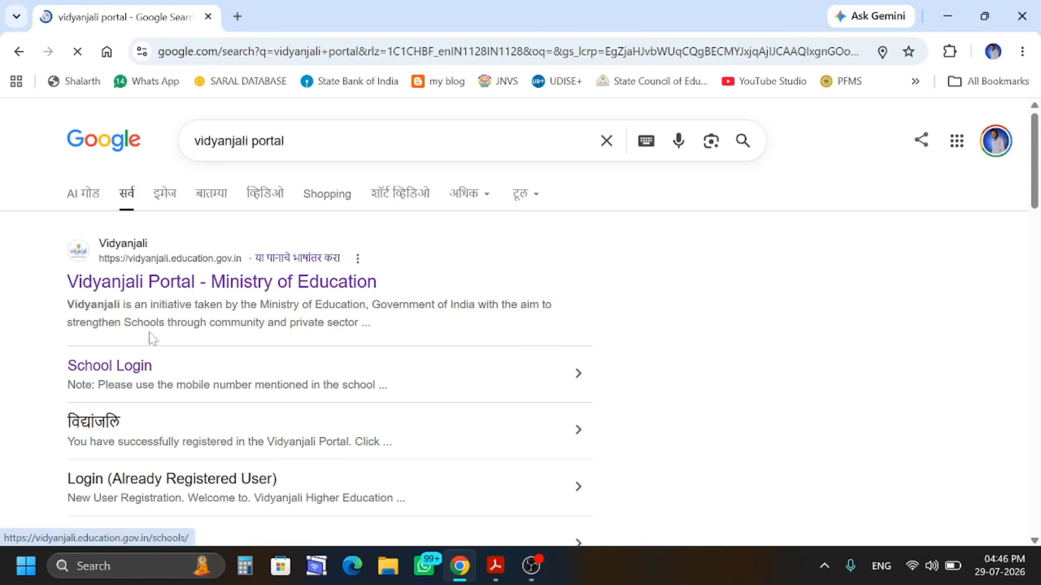
left_click(136, 281)
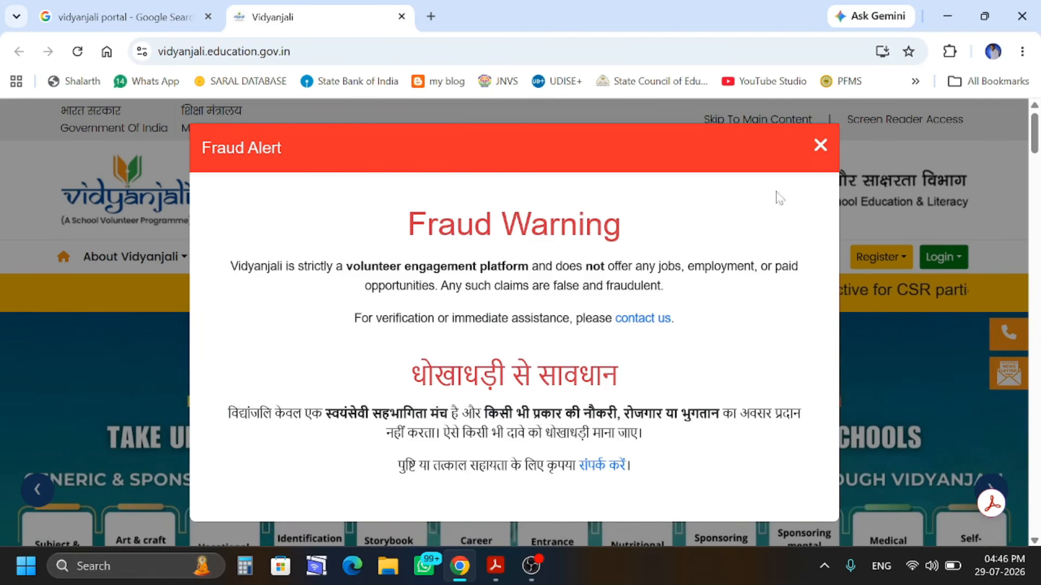
Dismiss the Fraud Alert, glance at School registration, then go to the Login > School page
left_click(820, 145)
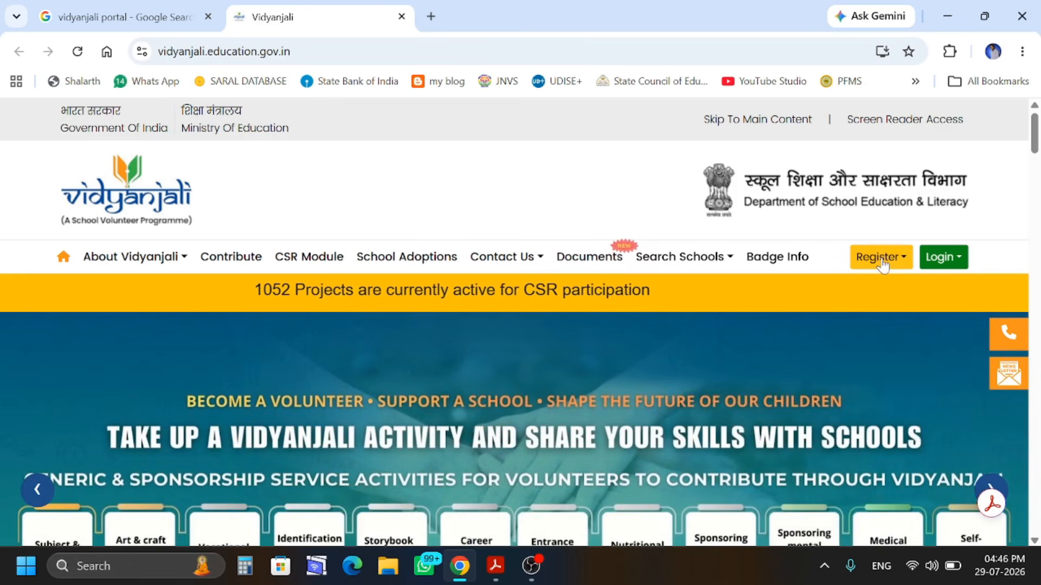
left_click(882, 259)
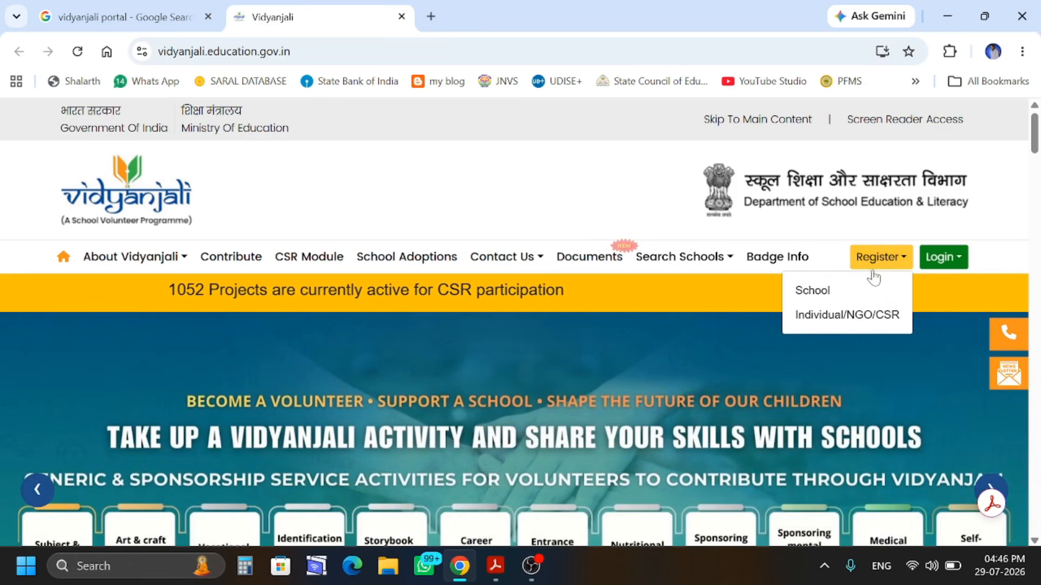
left_click(826, 299)
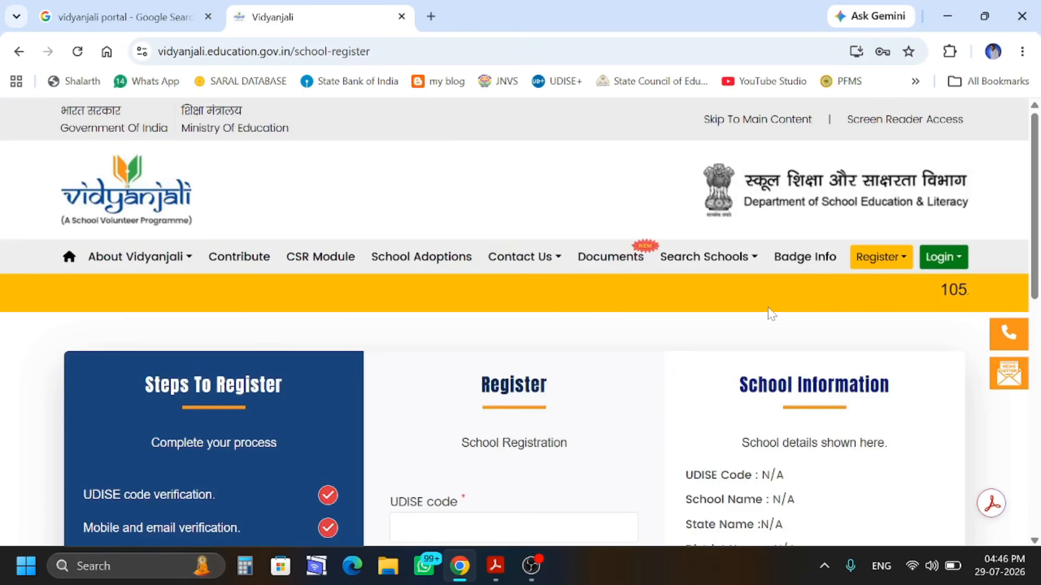
scroll(828, 299, "down", 4)
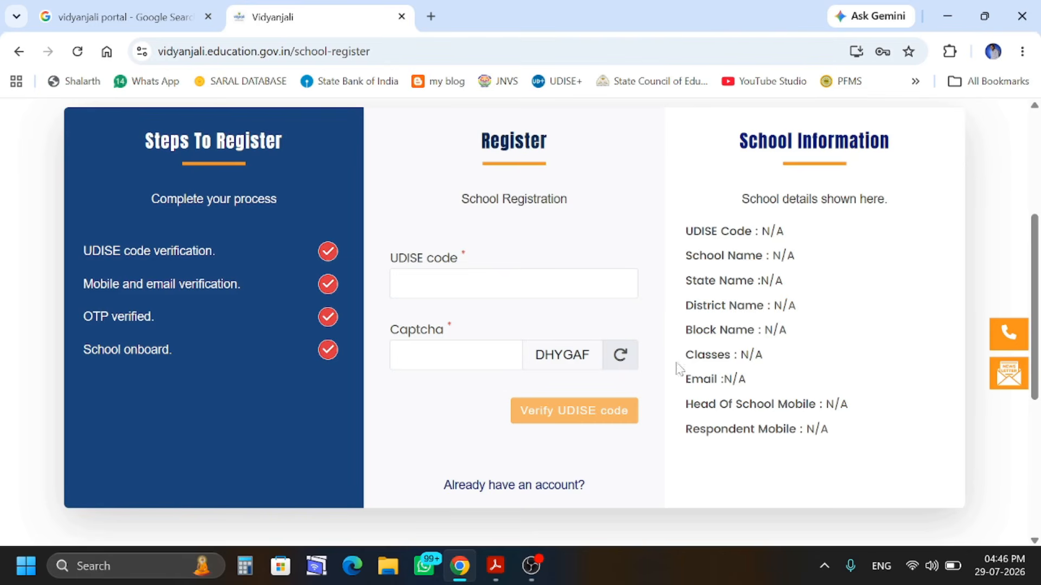
scroll(678, 365, "up", 4)
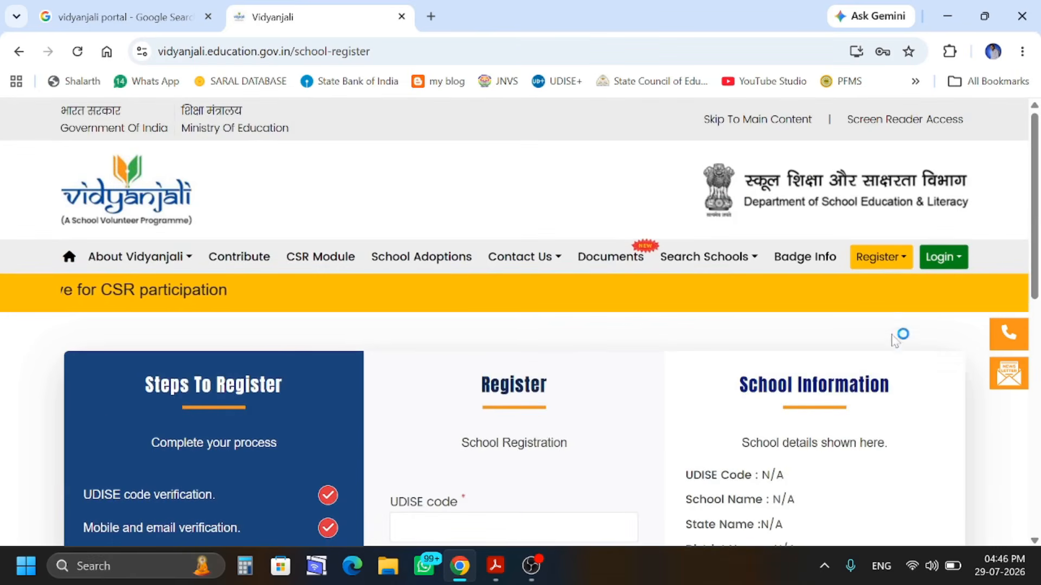
left_click(943, 257)
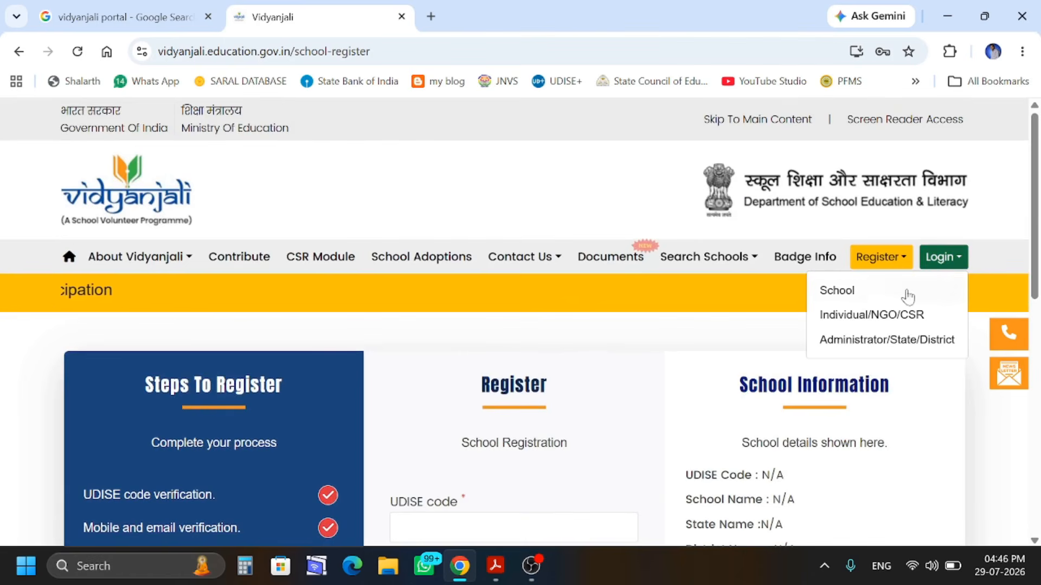
left_click(842, 298)
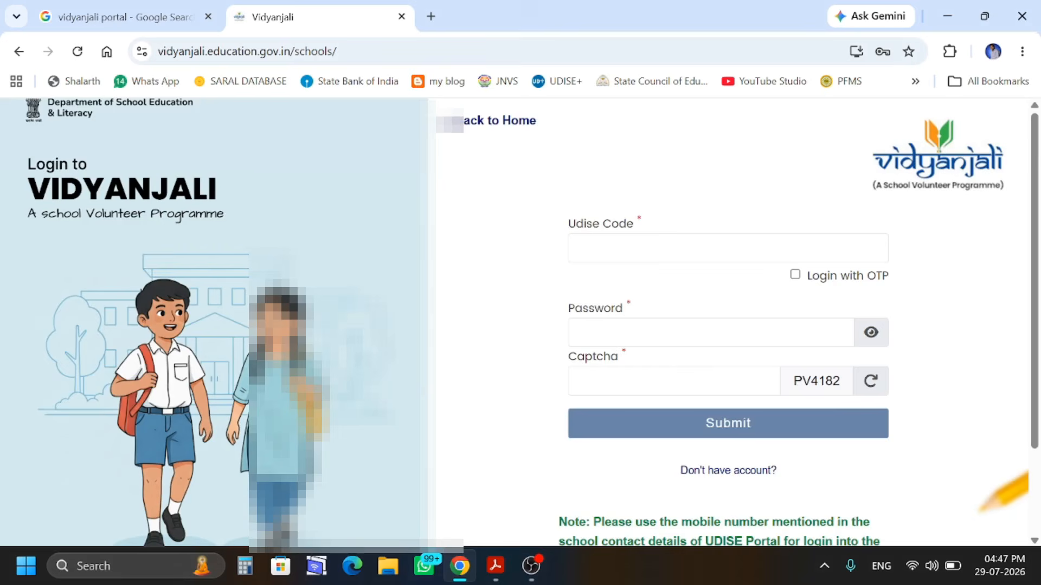
Fill in the saved school Udise Code and login details, switch to OTP login, enter the captcha and submit
left_click(650, 248)
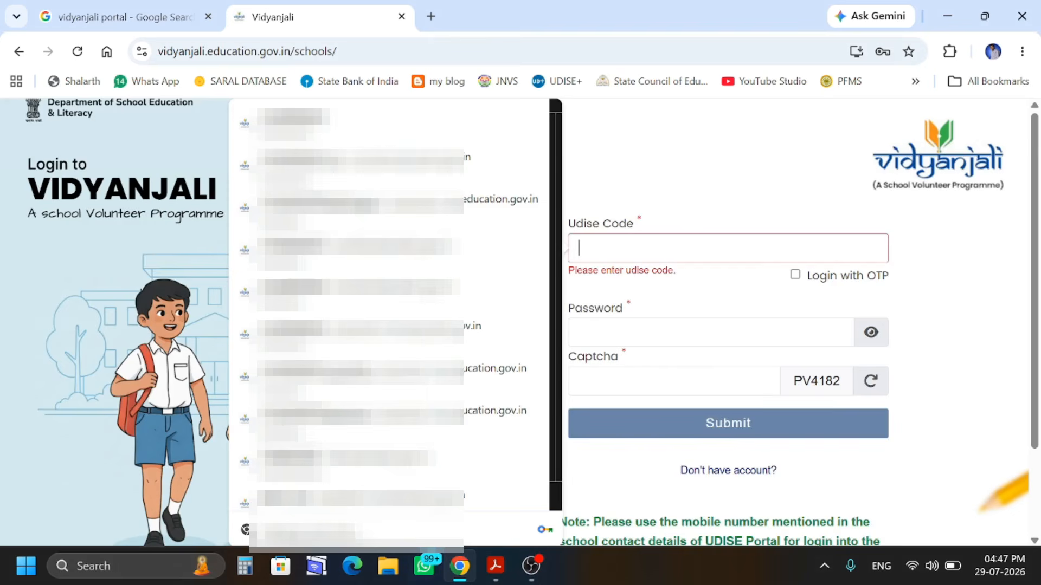
left_click(347, 125)
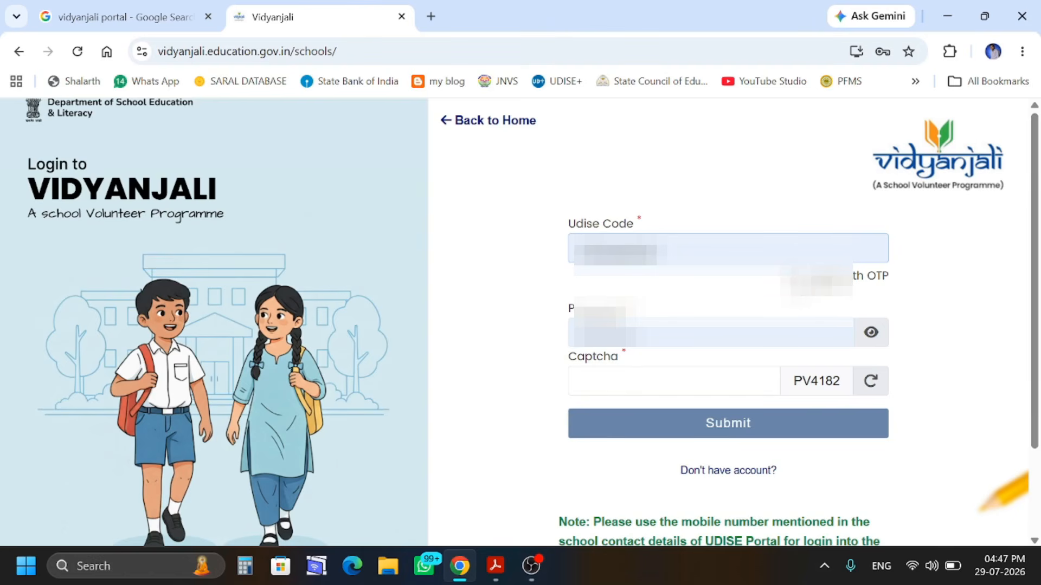
left_click(796, 277)
left_click(674, 357)
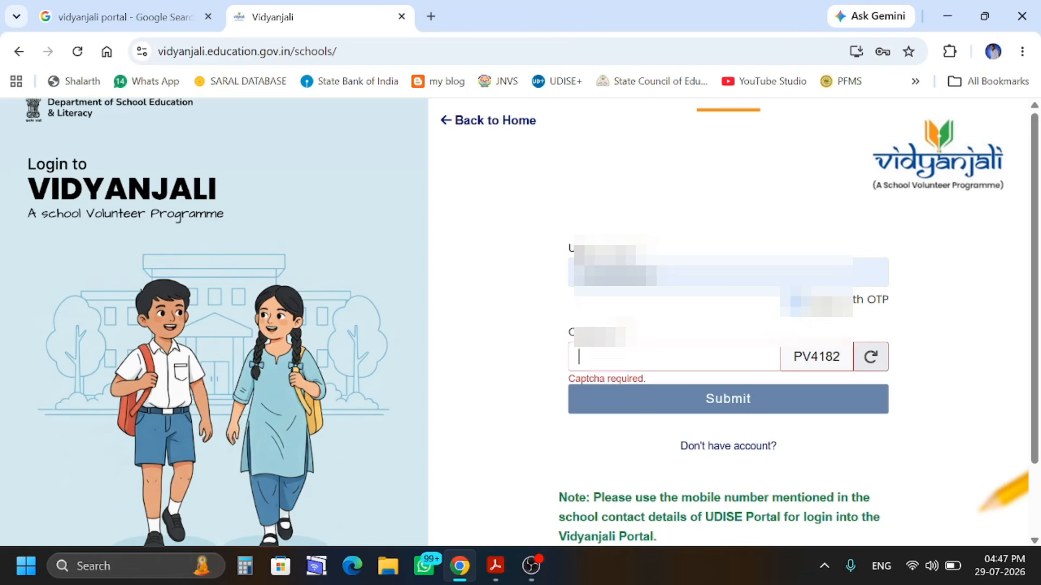
type("PV")
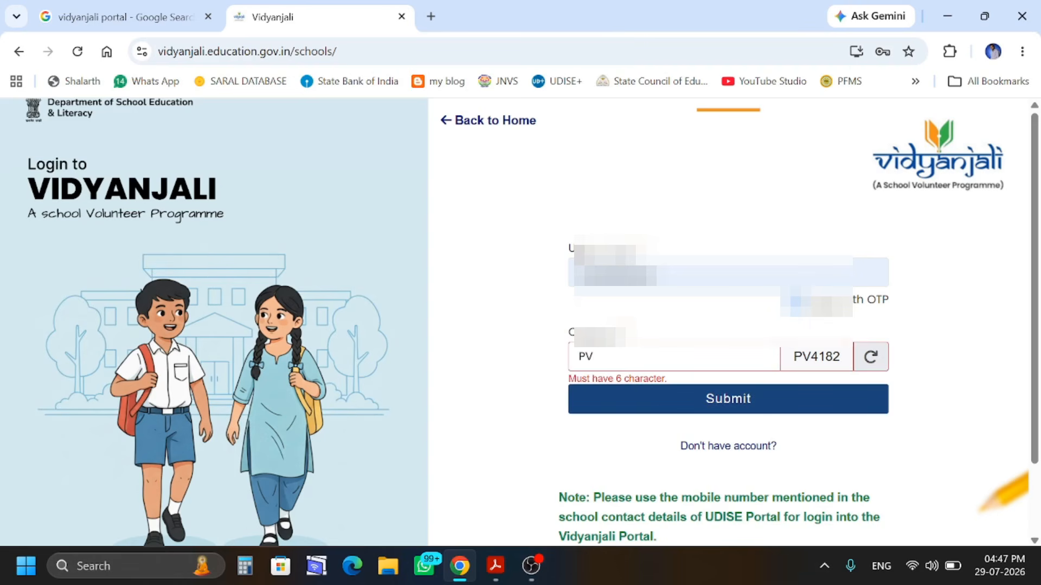
type("4182")
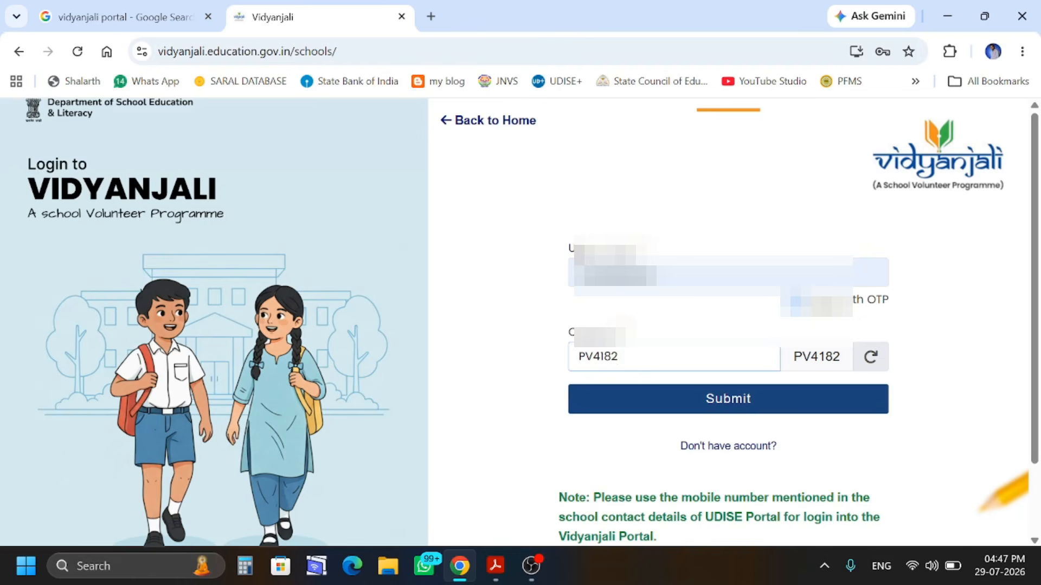
left_click(684, 406)
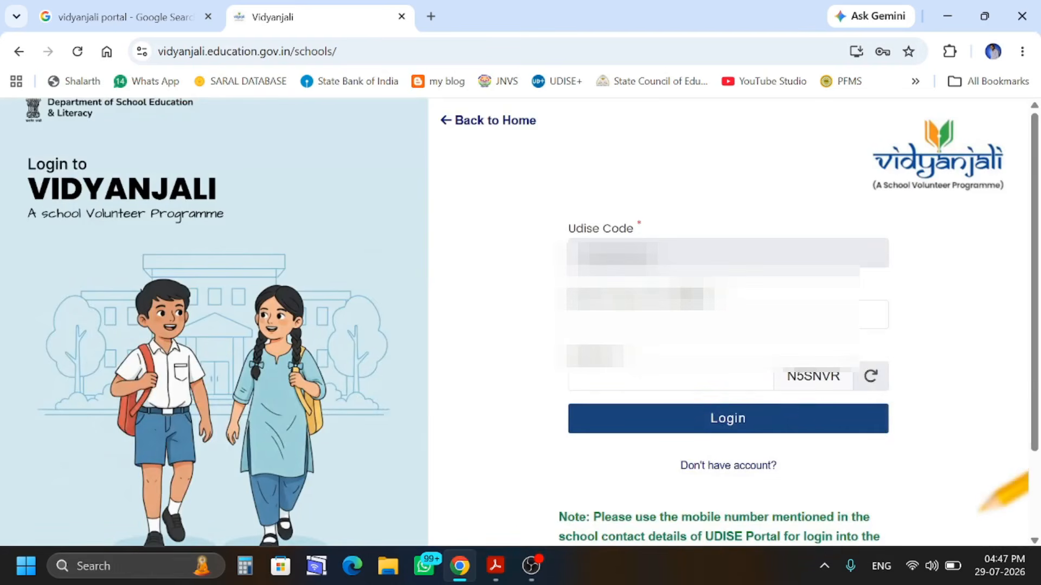
Re-enter the school password and a fresh captcha, then submit the login to get an OTP
left_click_drag(566, 296, 725, 324)
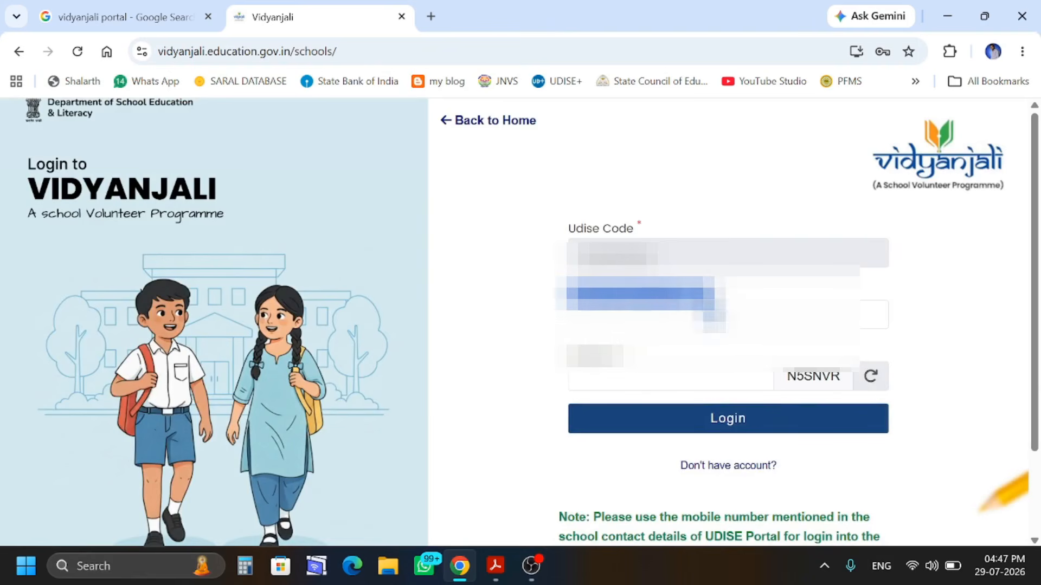
left_click(691, 295)
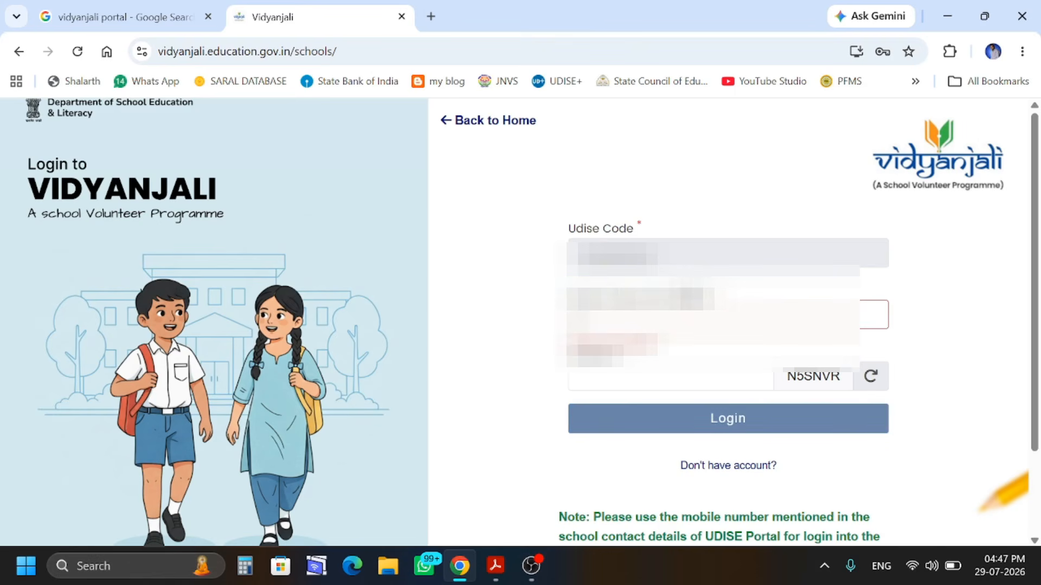
type("****")
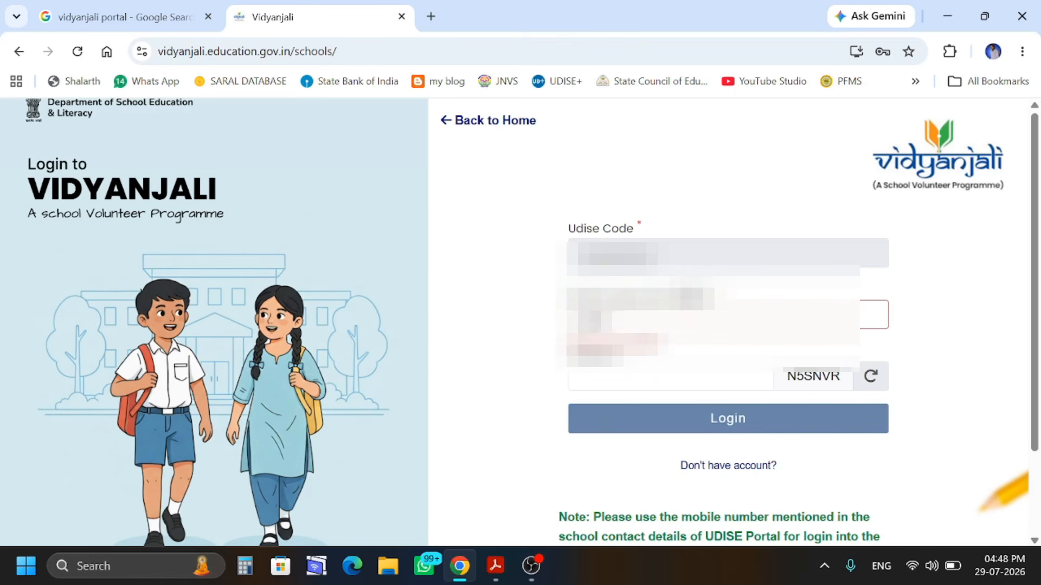
type("****")
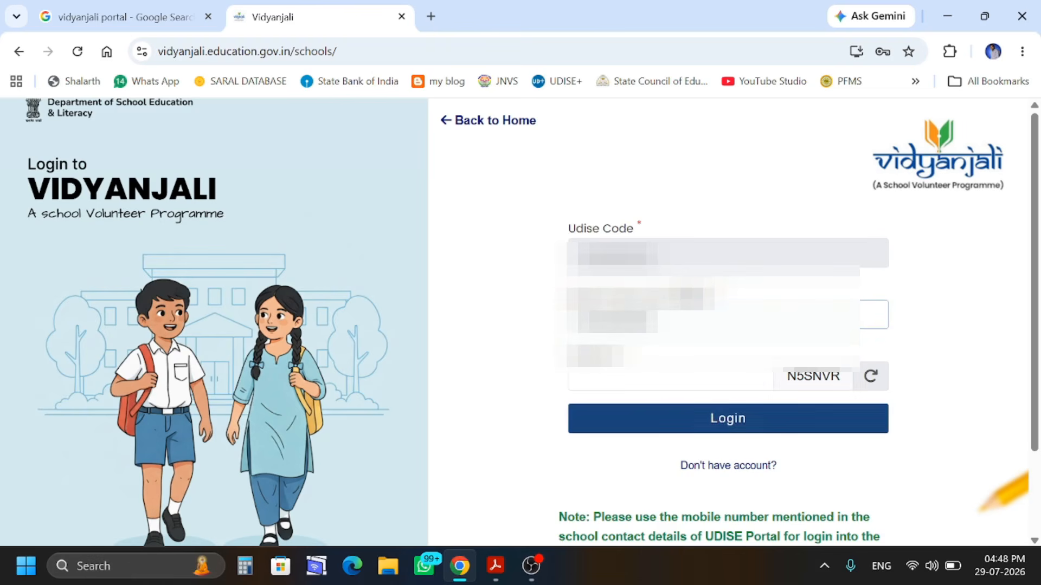
key("Tab")
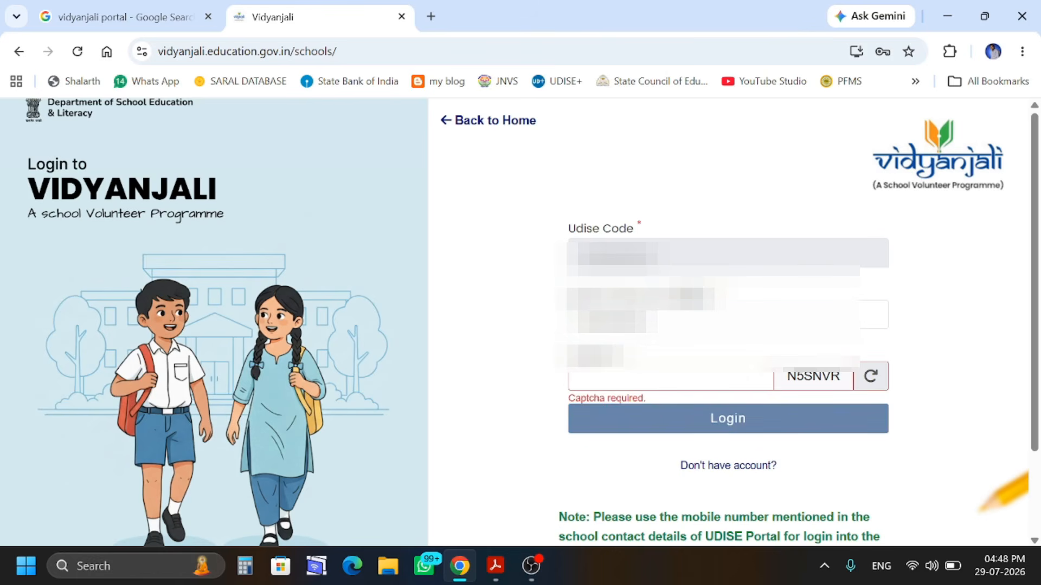
type("N")
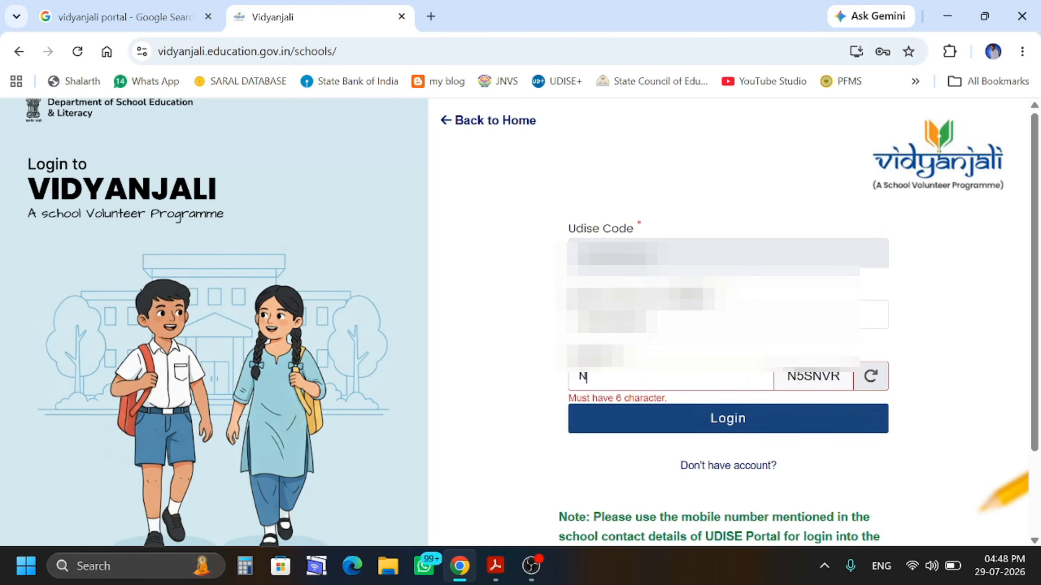
type("5SNVR")
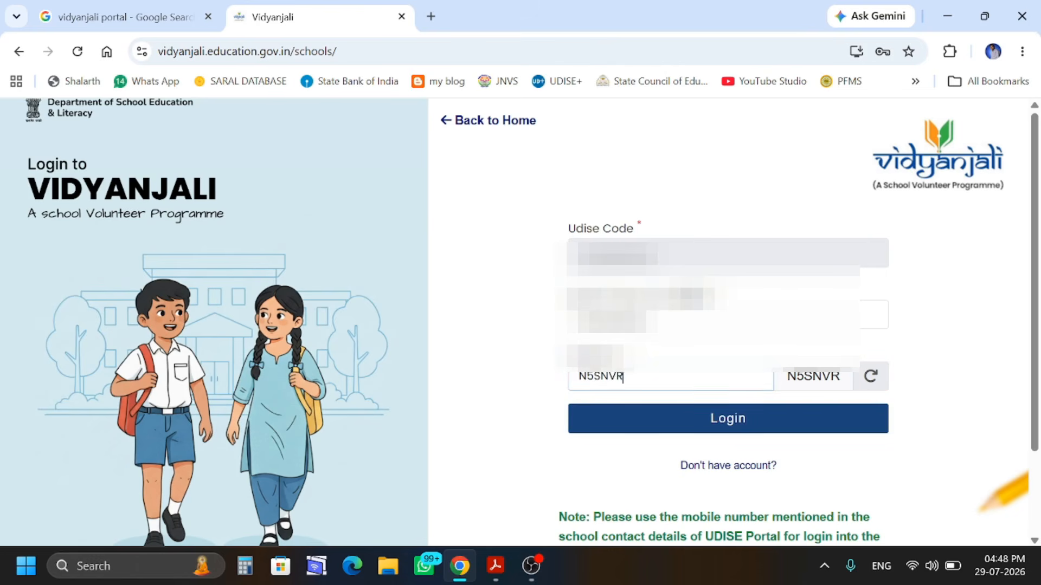
left_click(657, 424)
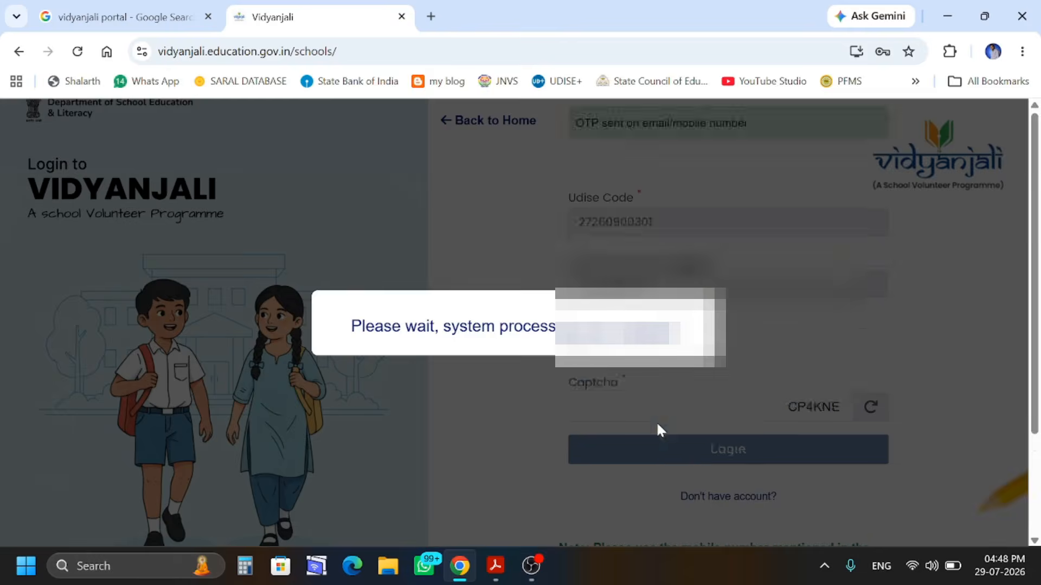
Enter the six-digit OTP and the newly displayed captcha on the login form
left_click(623, 335)
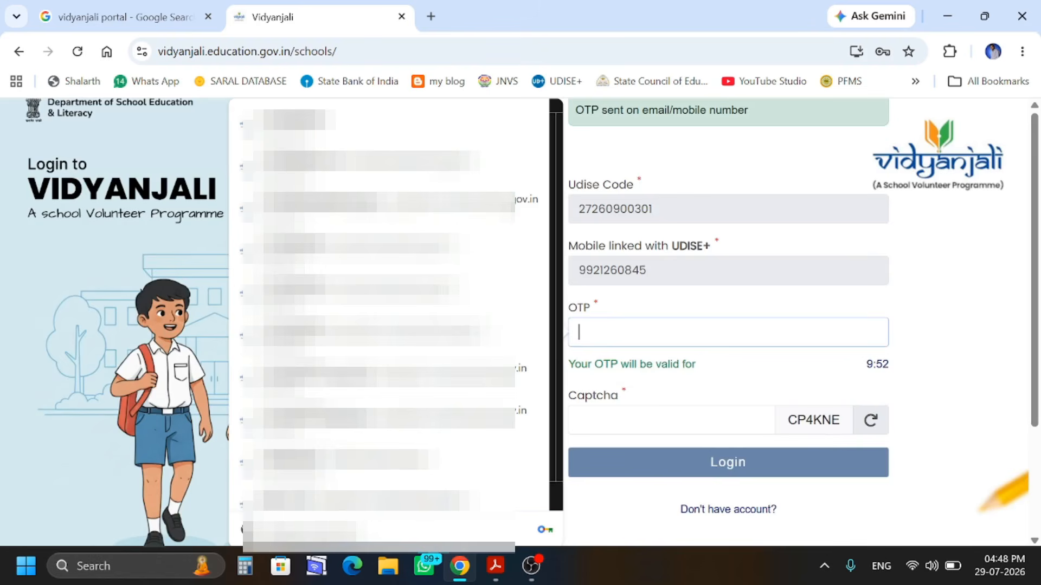
type("••")
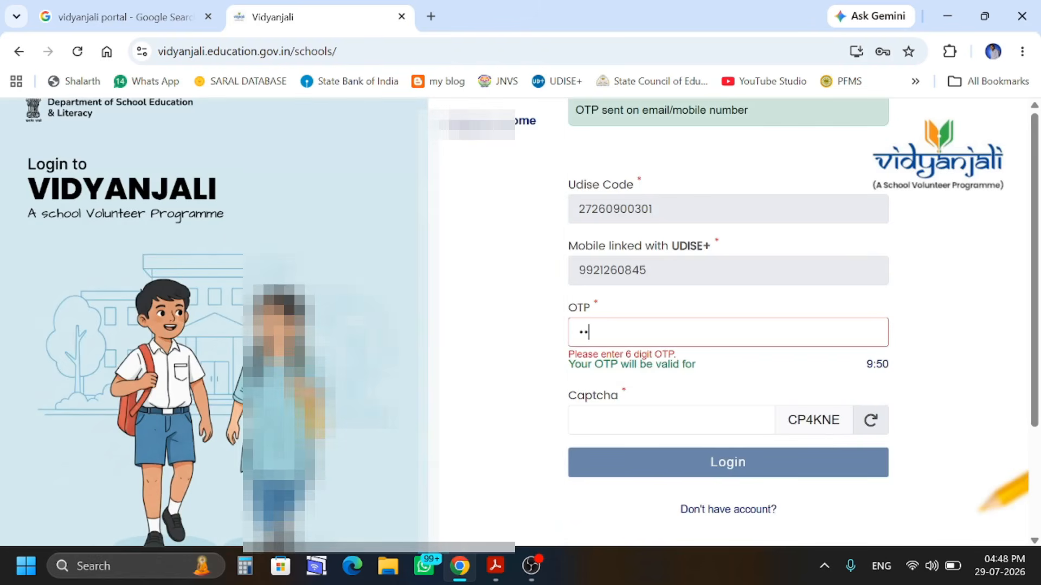
type("••••")
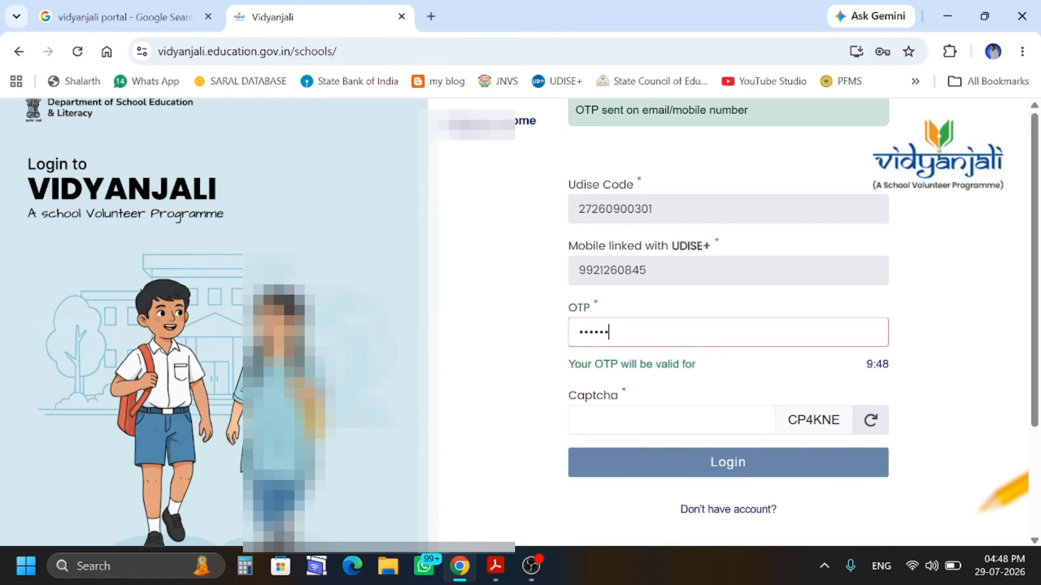
left_click(656, 399)
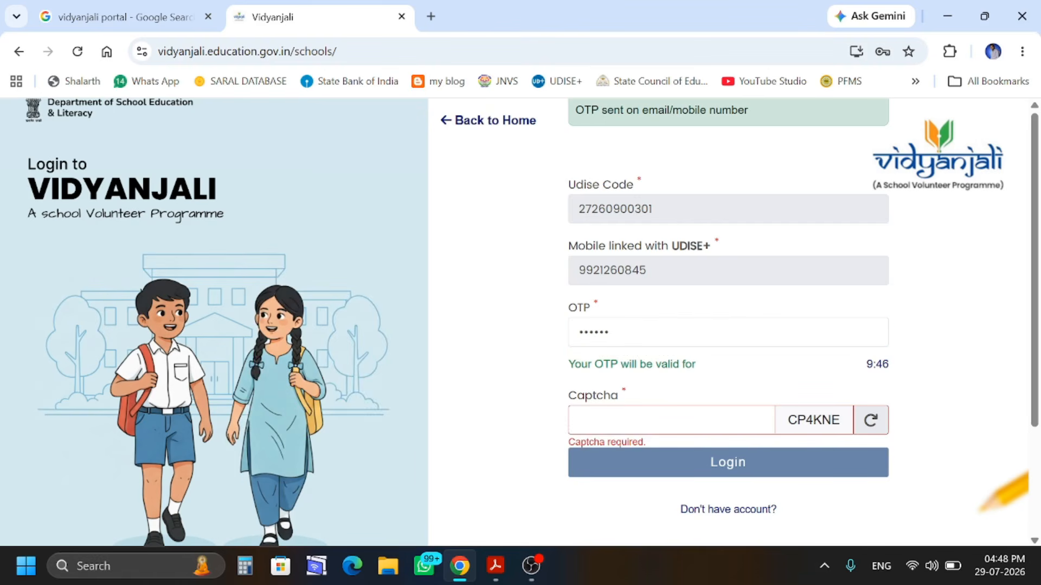
type("CP")
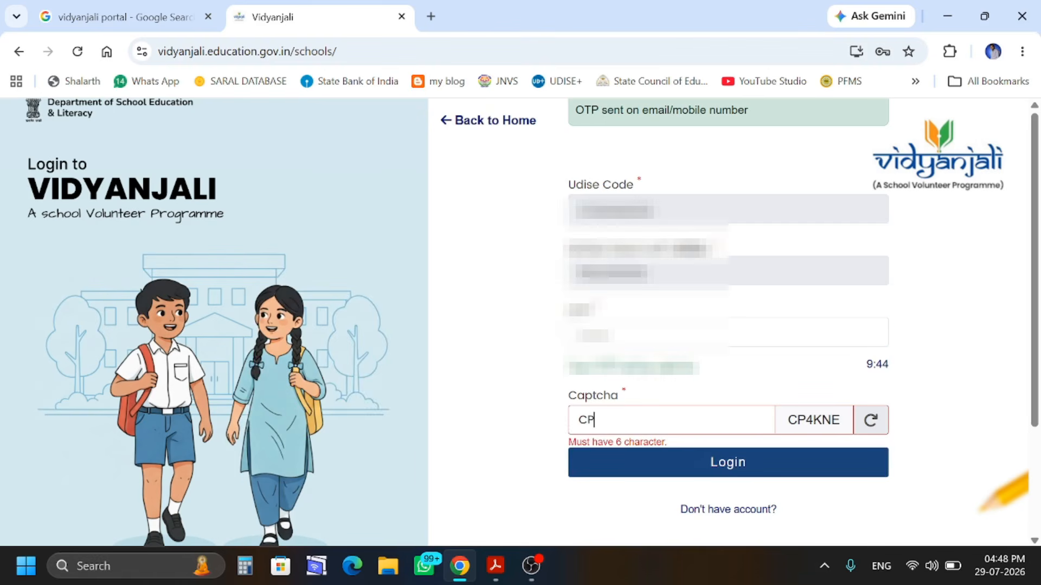
type("4KNE")
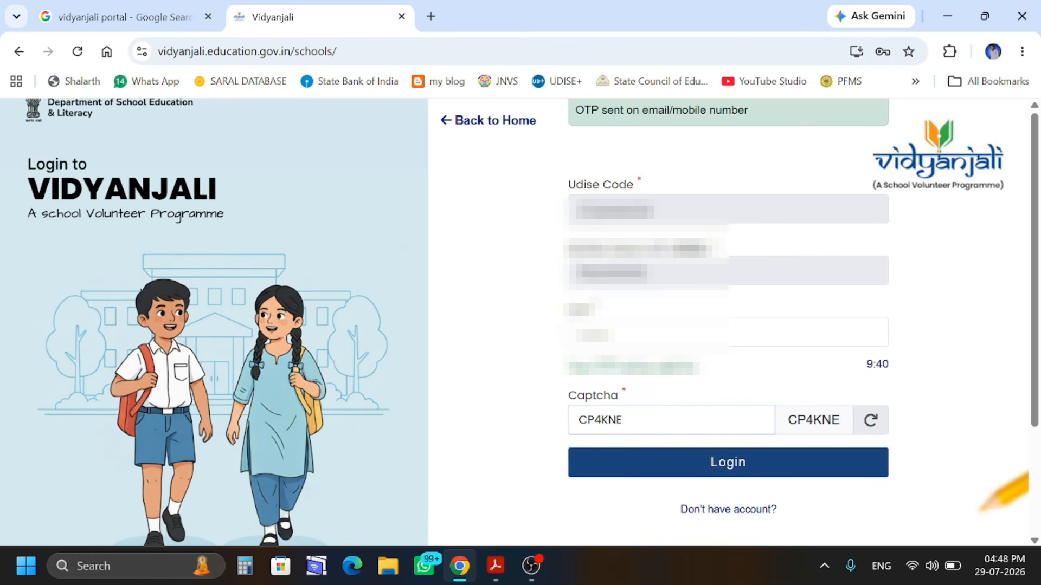
Log in and review the dashboard's Activities and Assets/Materials cards, all showing 0
left_click(753, 466)
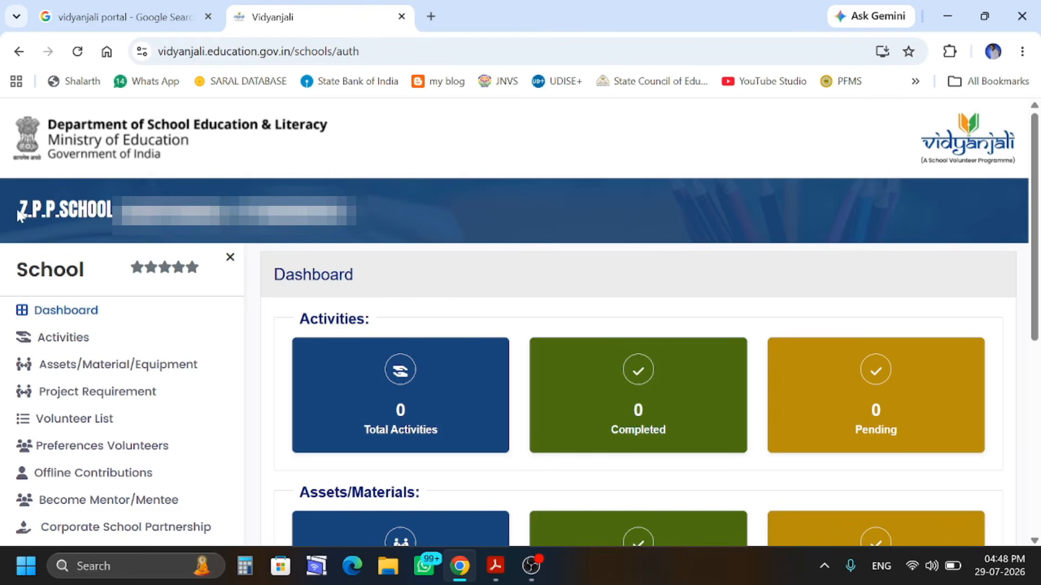
left_click_drag(20, 216, 112, 219)
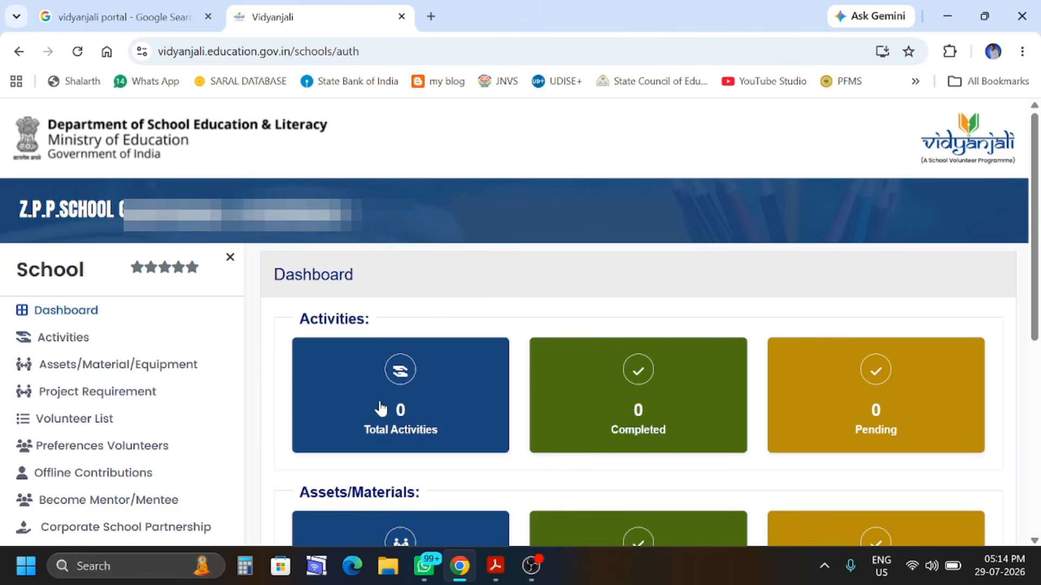
scroll(455, 470, "down", 2)
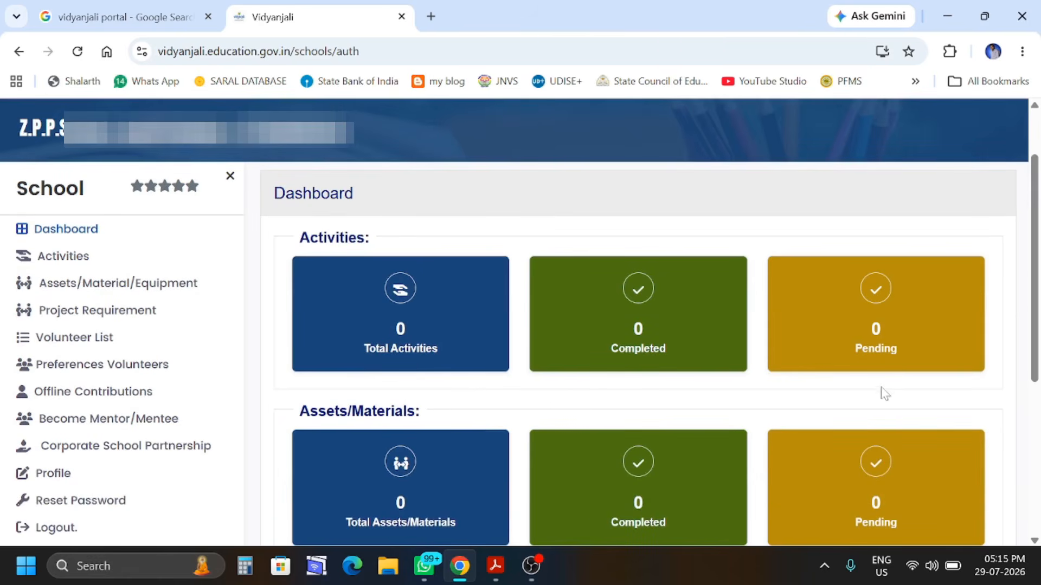
scroll(656, 464, "down", 3)
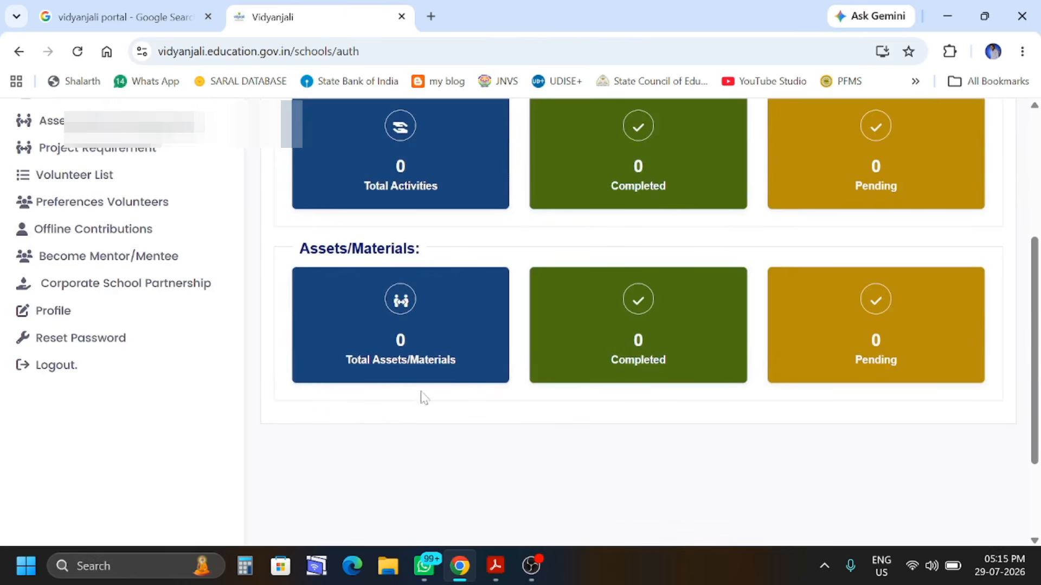
scroll(859, 360, "up", 3)
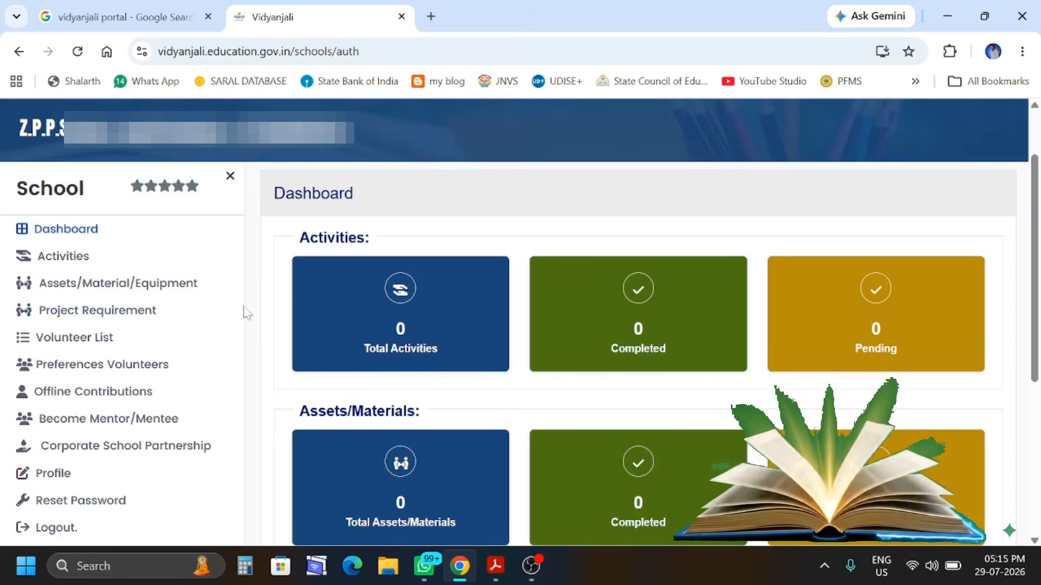
Go to Assets/Material/Equipment in the sidebar and start a new request with the + button
left_click(98, 293)
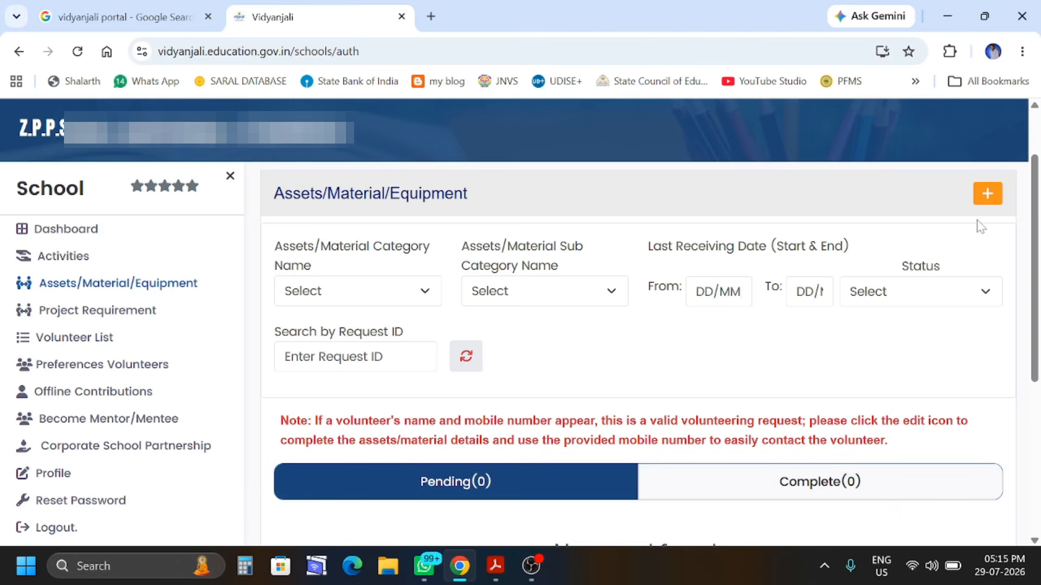
left_click(987, 195)
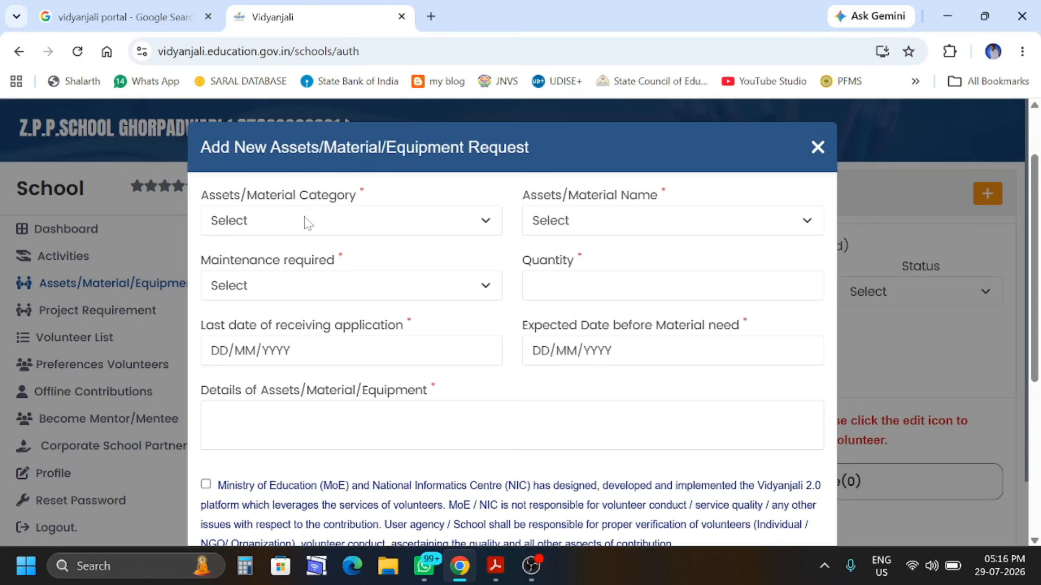
Choose Digital Infrastructure as the Assets/Material Category and browse the asset name list
left_click(322, 230)
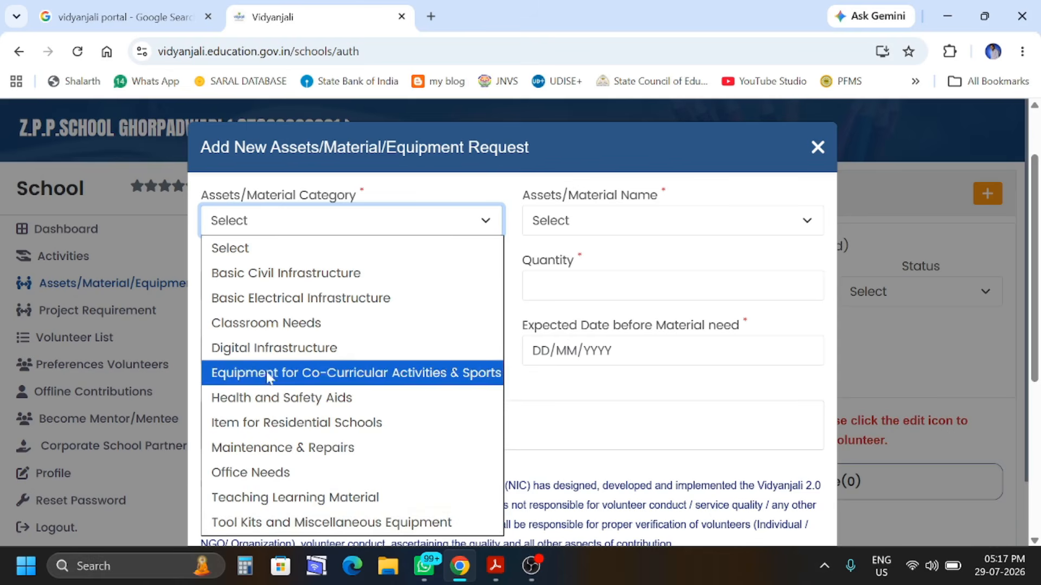
left_click(303, 359)
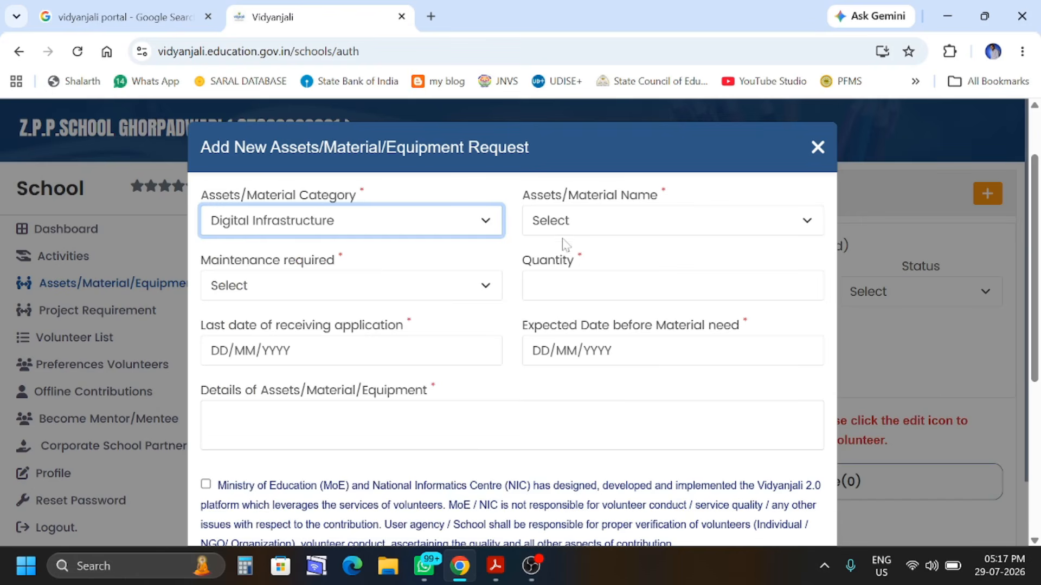
left_click(607, 226)
scroll(618, 238, "down", 2)
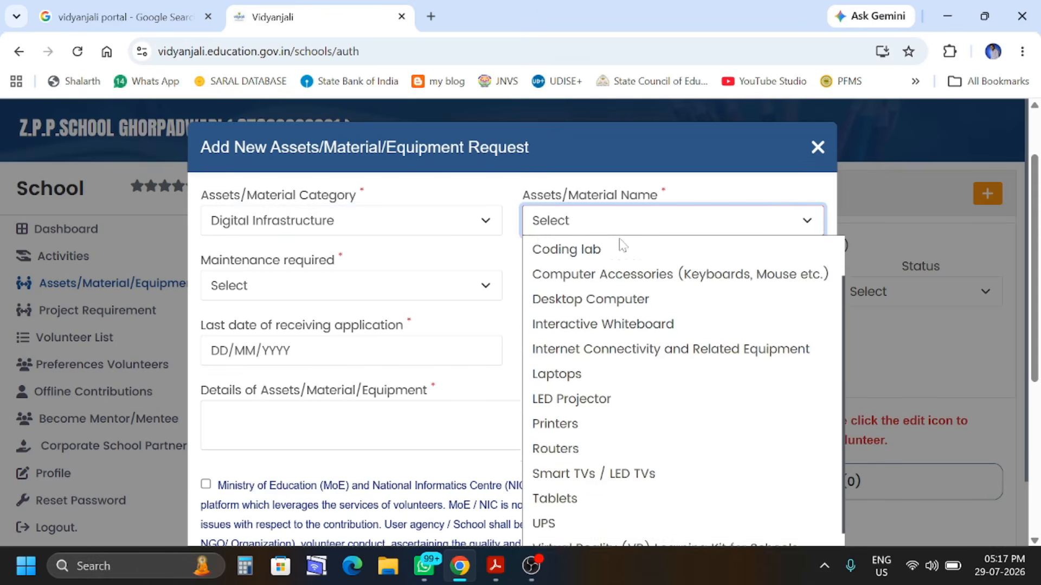
scroll(955, 249, "down", 2)
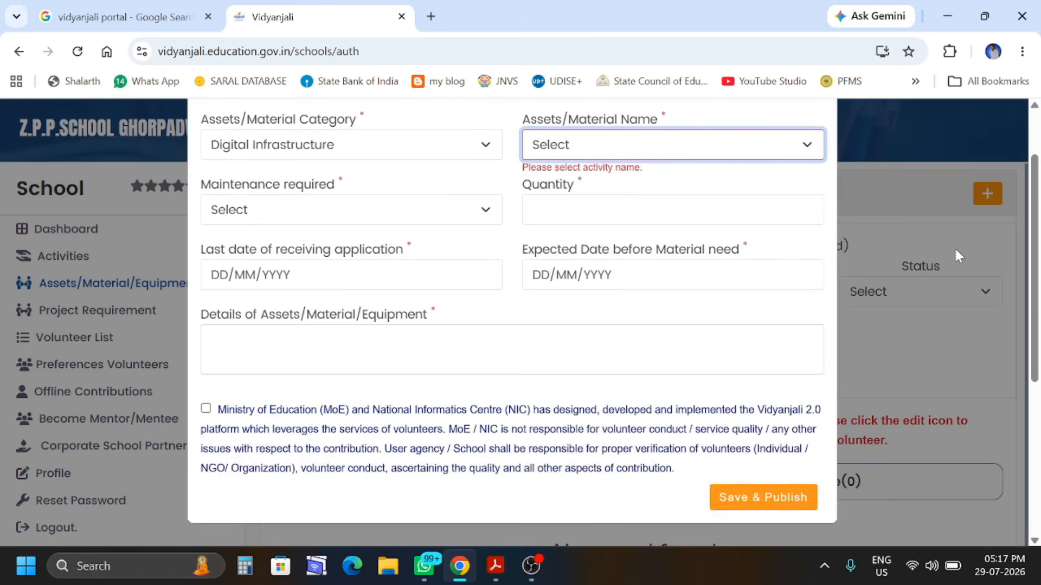
Select Interactive Whiteboard as the Assets/Material Name
left_click(683, 157)
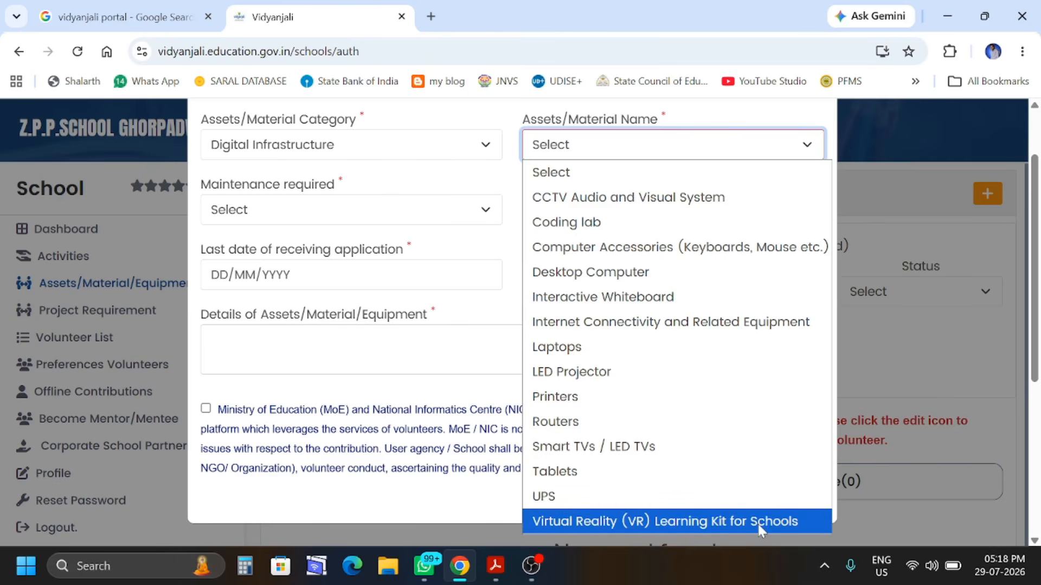
left_click(686, 307)
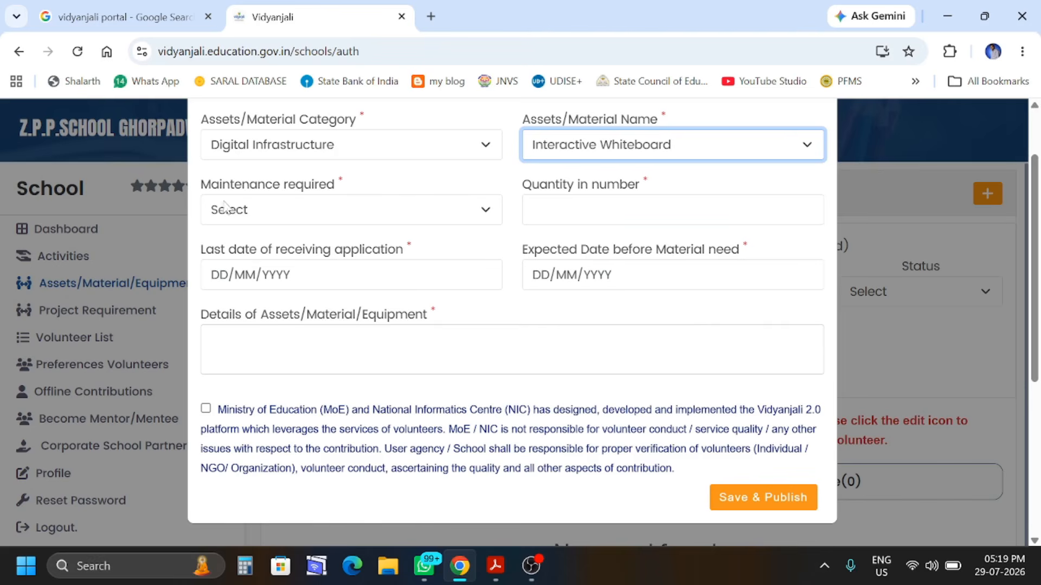
Set Maintenance required to 5 year and Quantity in number to 2
left_click(281, 215)
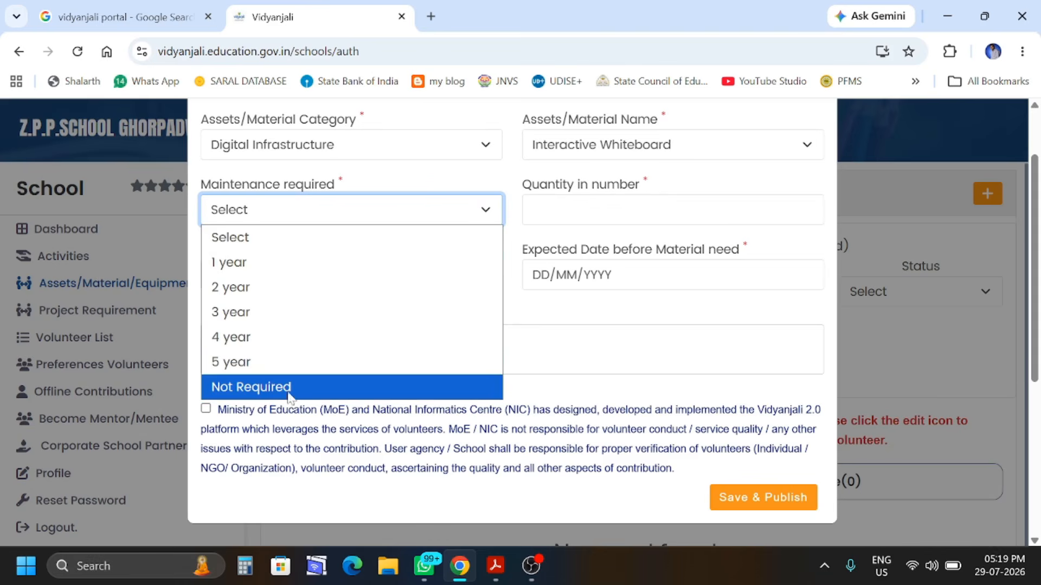
left_click(275, 362)
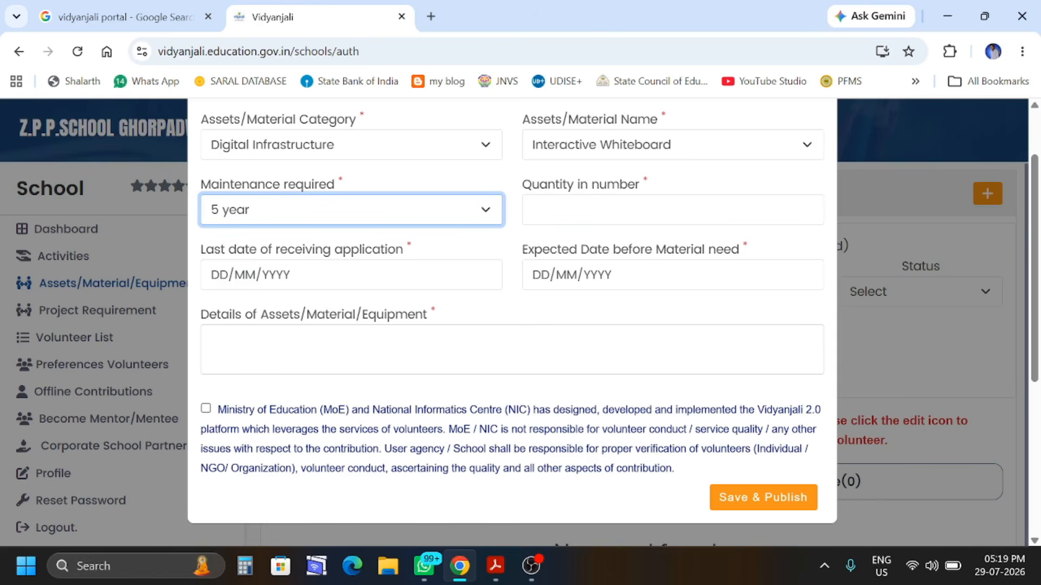
key("Tab")
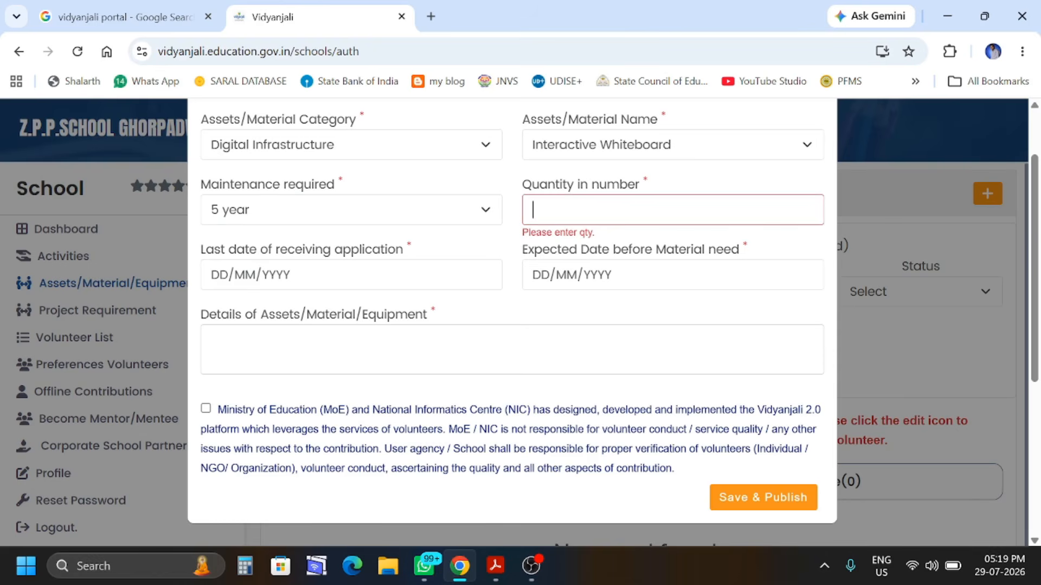
type("2")
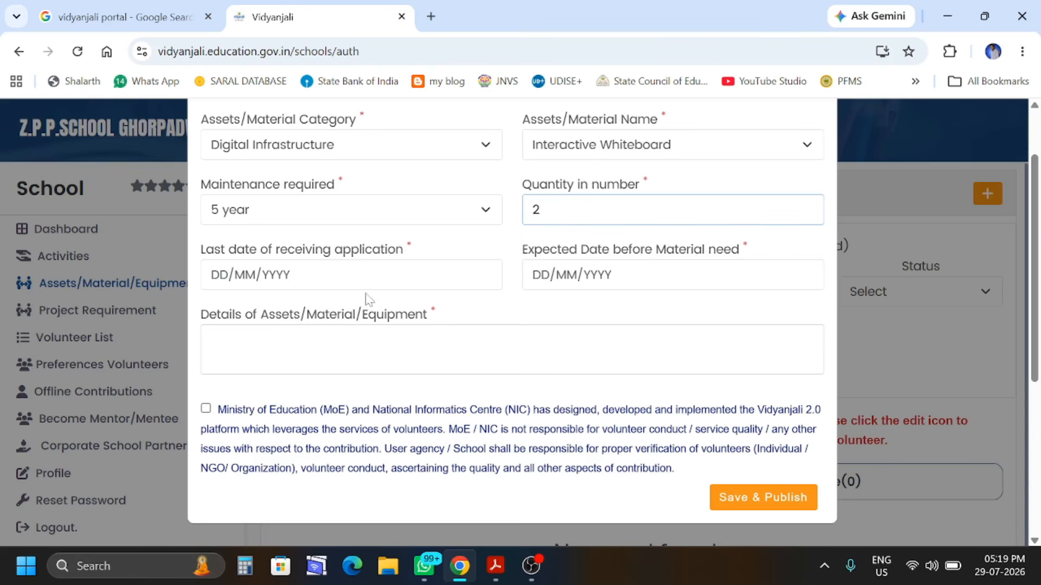
key("Tab")
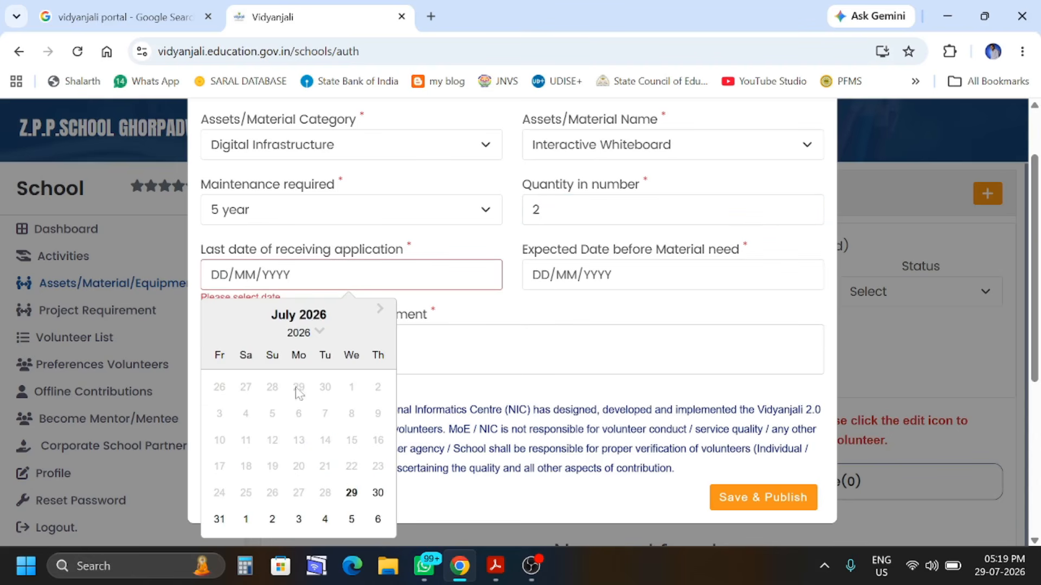
Pick 29 July 2026 as the last application date and 29 September 2026 as the expected material date
left_click(351, 491)
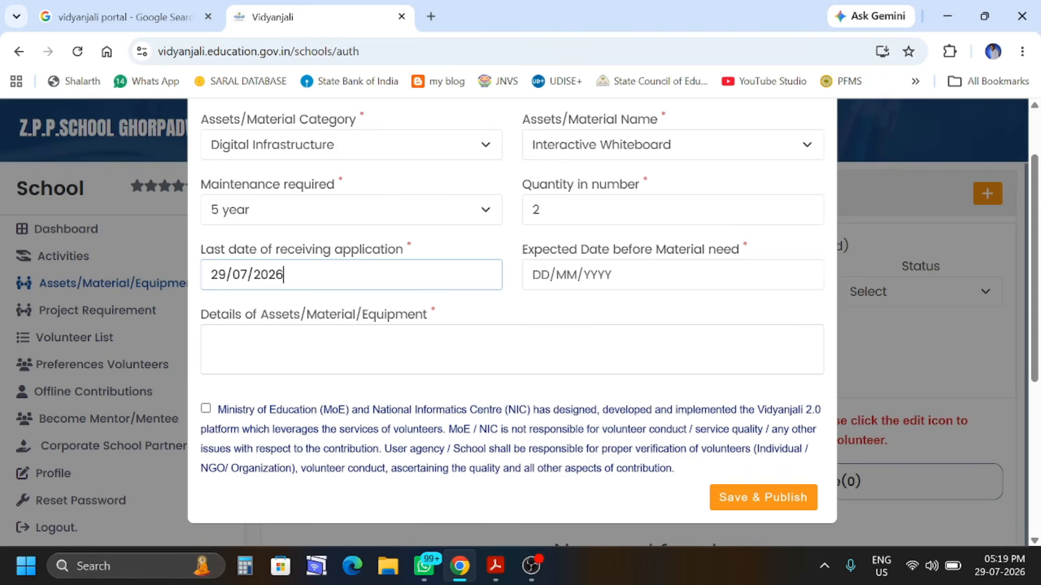
key("Tab")
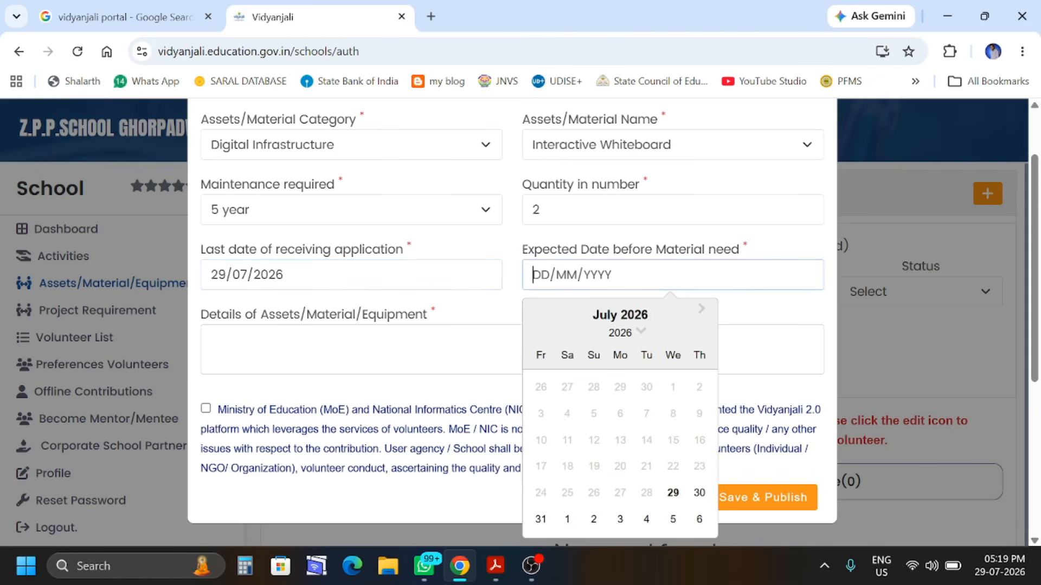
left_click(700, 310)
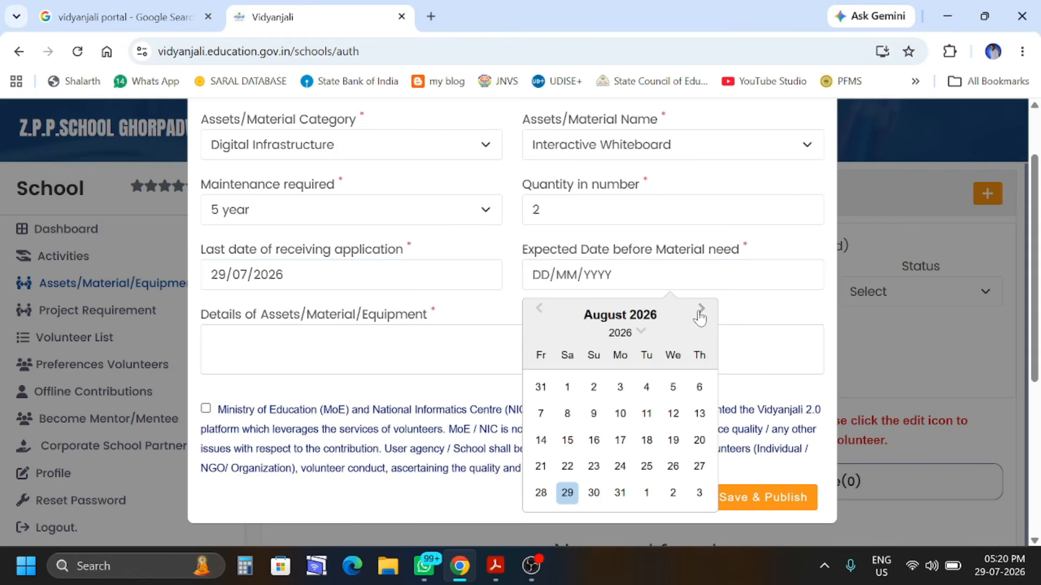
left_click(701, 310)
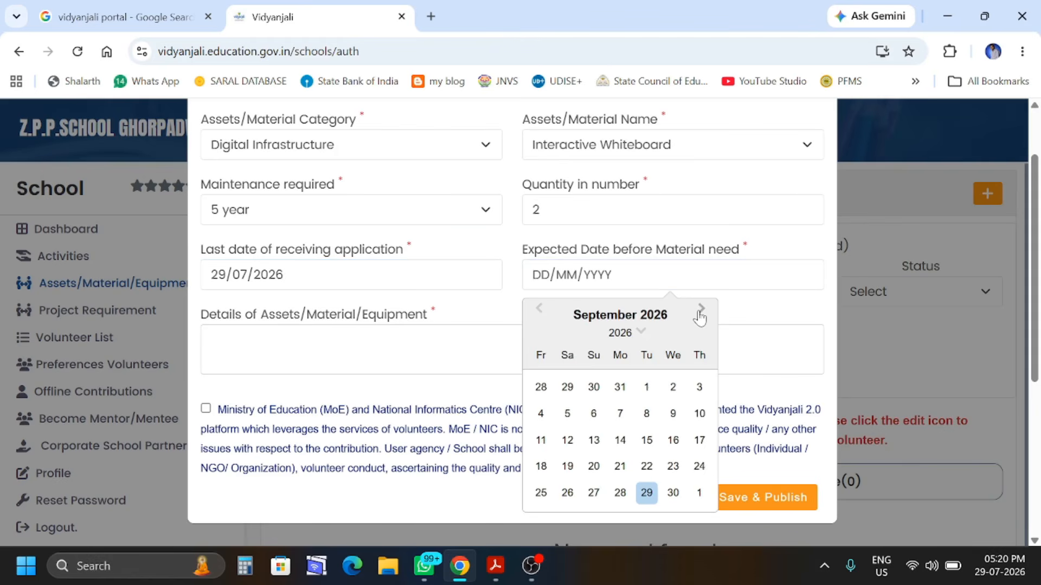
left_click(648, 500)
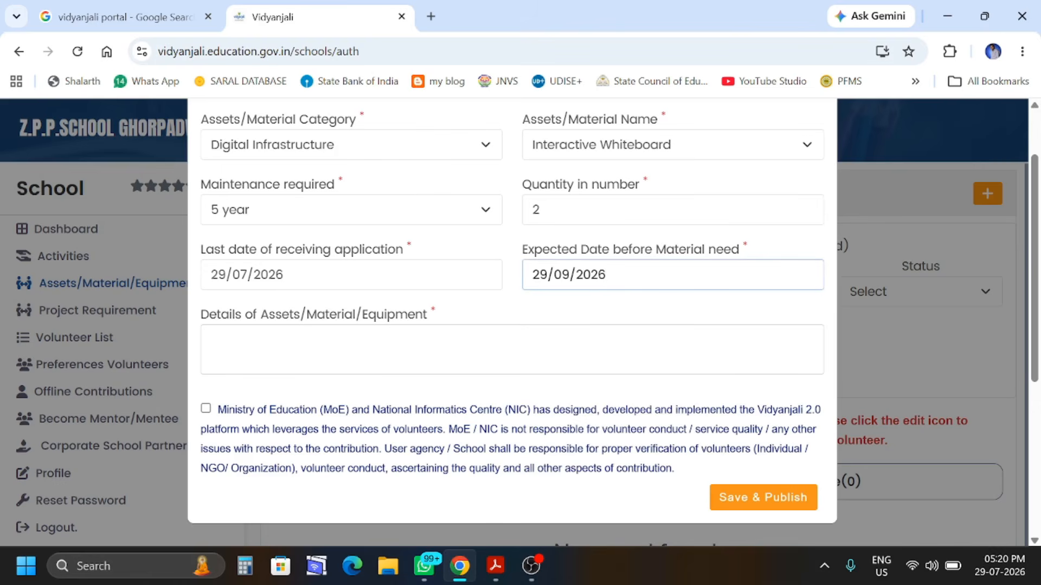
left_click(512, 350)
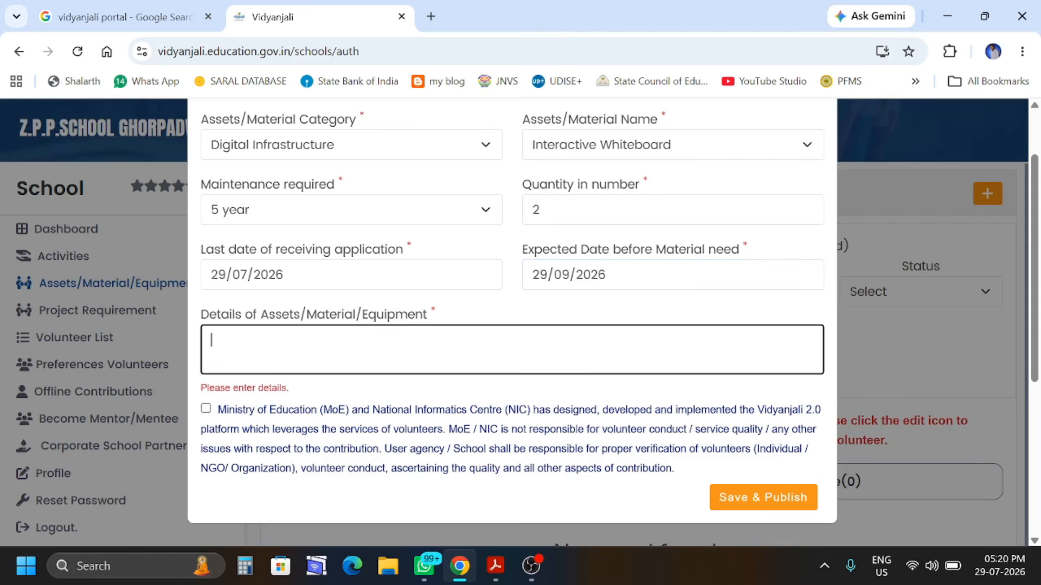
Paste the Marathi whiteboard description, accept the Ministry of Education disclaimer and Save & Publish
key("ctrl+v")
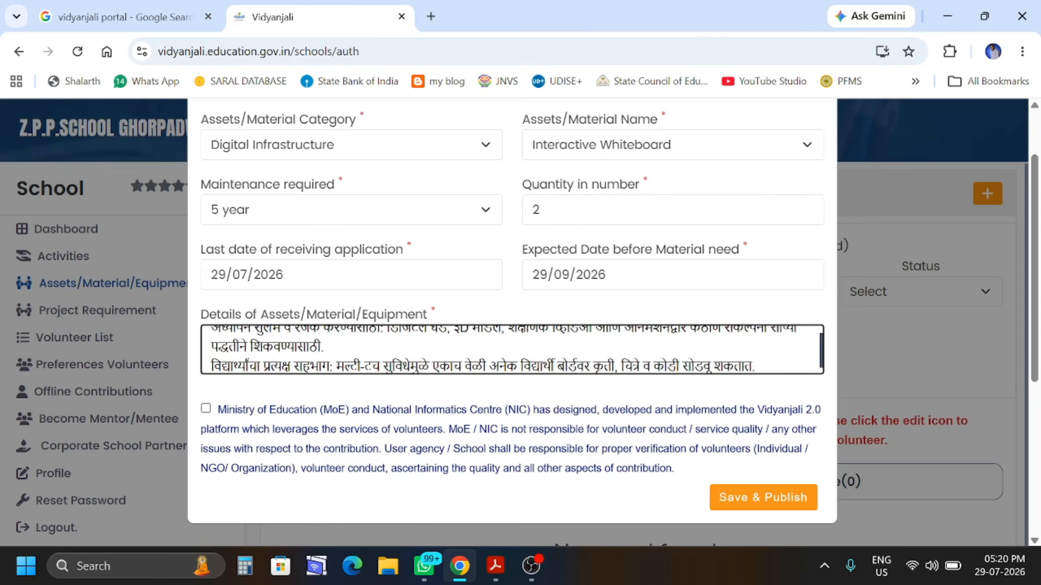
scroll(280, 358, "up", 1)
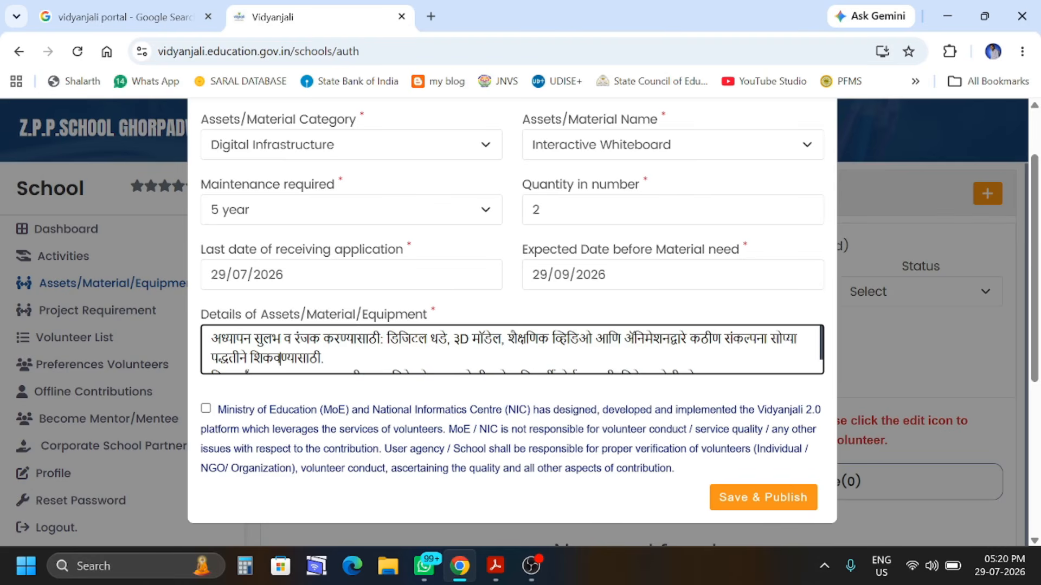
scroll(511, 350, "down", 1)
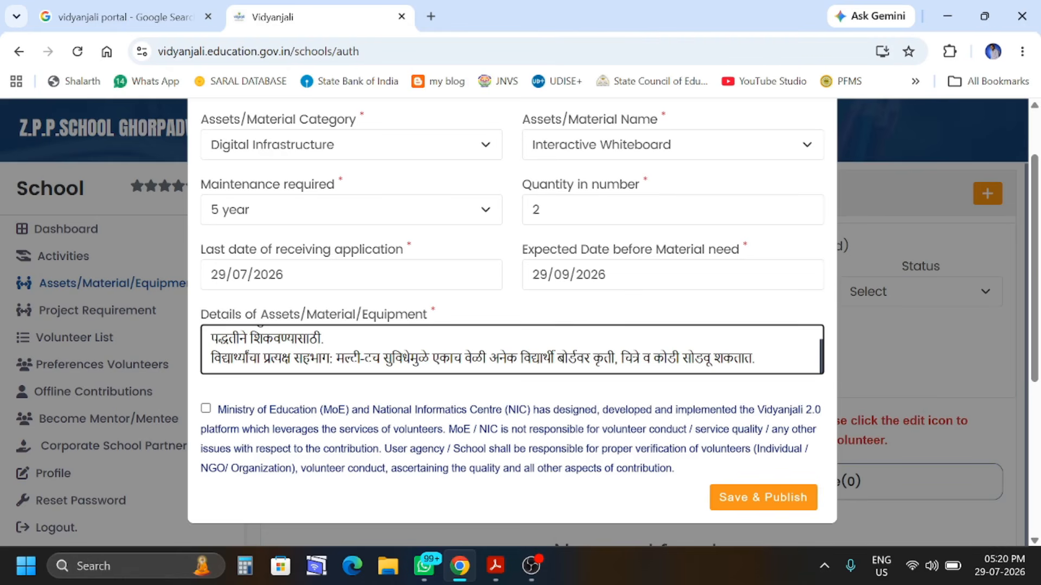
left_click(206, 409)
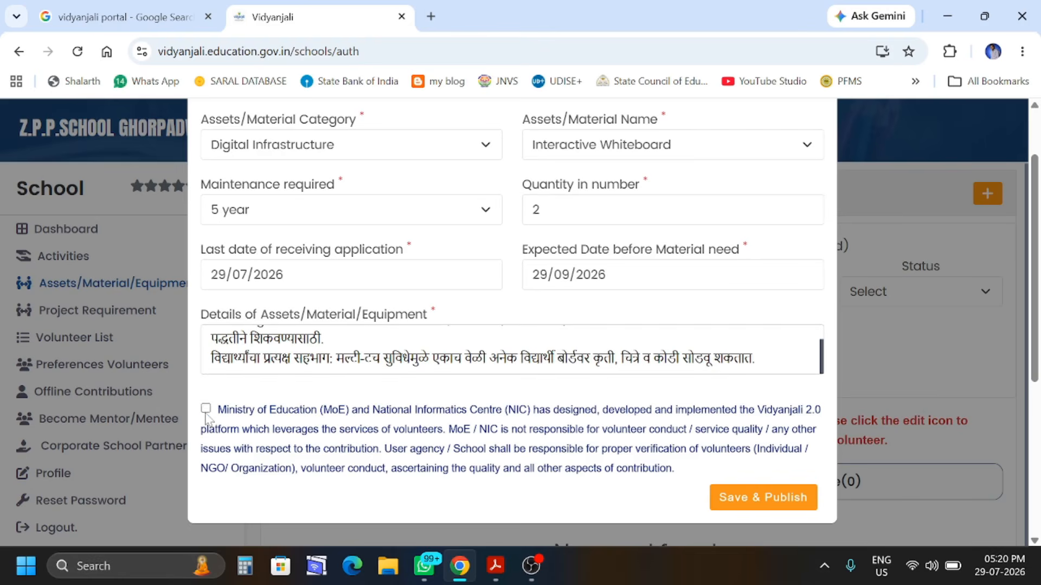
left_click(755, 504)
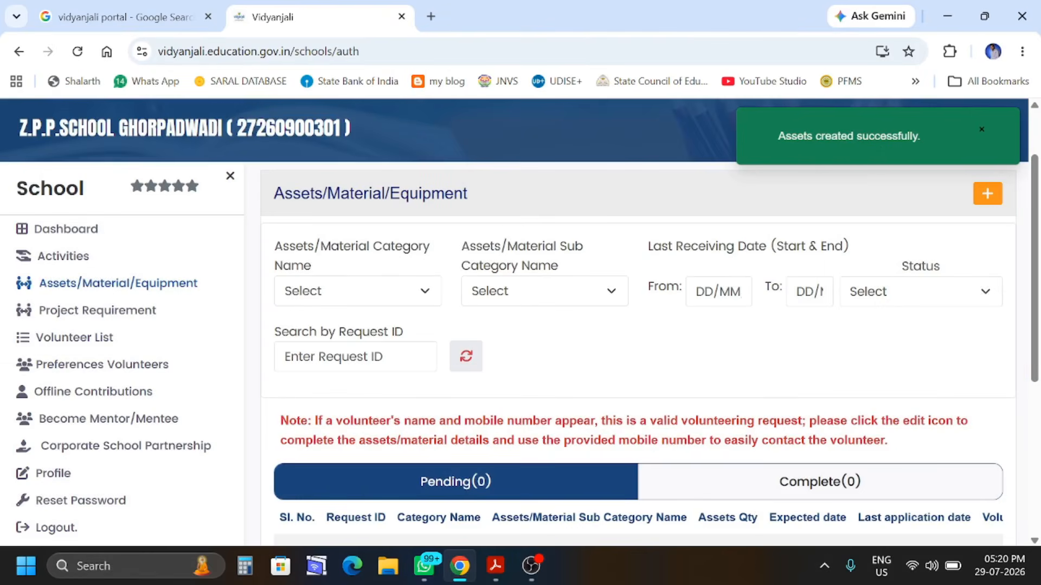
Scroll the Assets table to show the Interactive Whiteboard row with quantity 2, expected 29-09-2026
scroll(578, 441, "down", 4)
left_click_drag(412, 381, 655, 401)
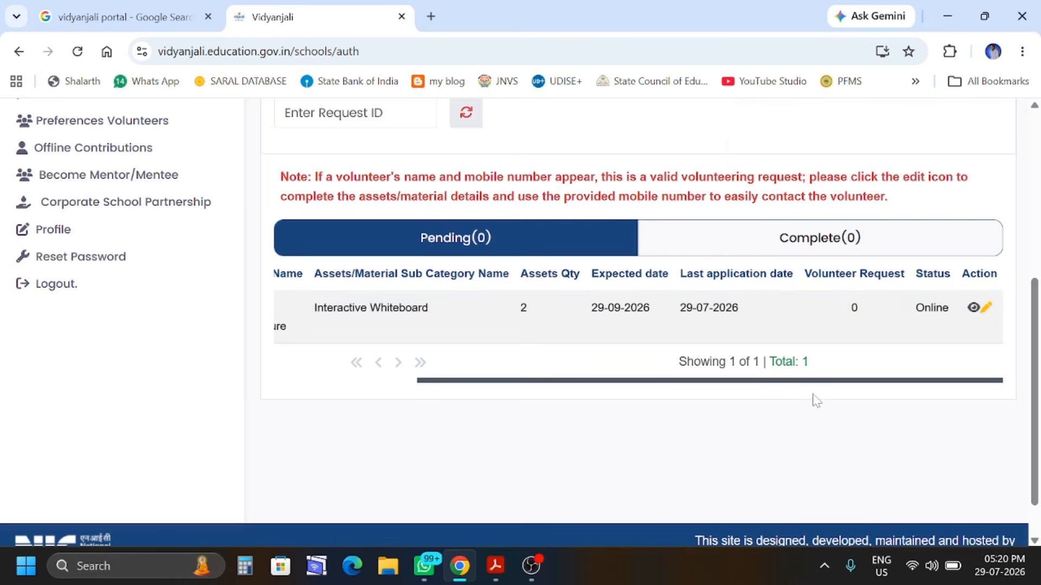
Review request 543595's details, return to the list, and start a blank asset request
left_click(975, 307)
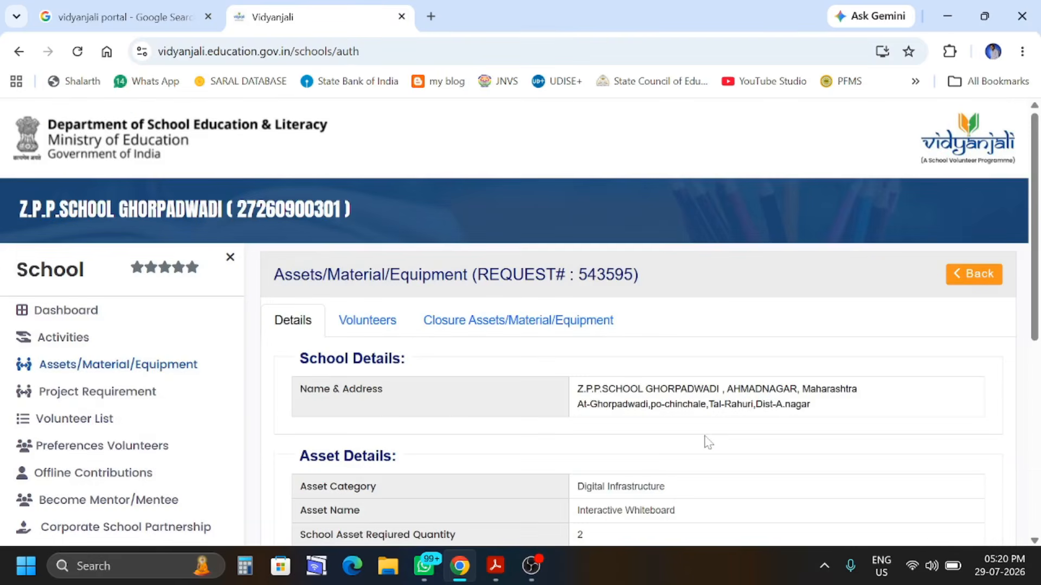
scroll(708, 442, "down", 7)
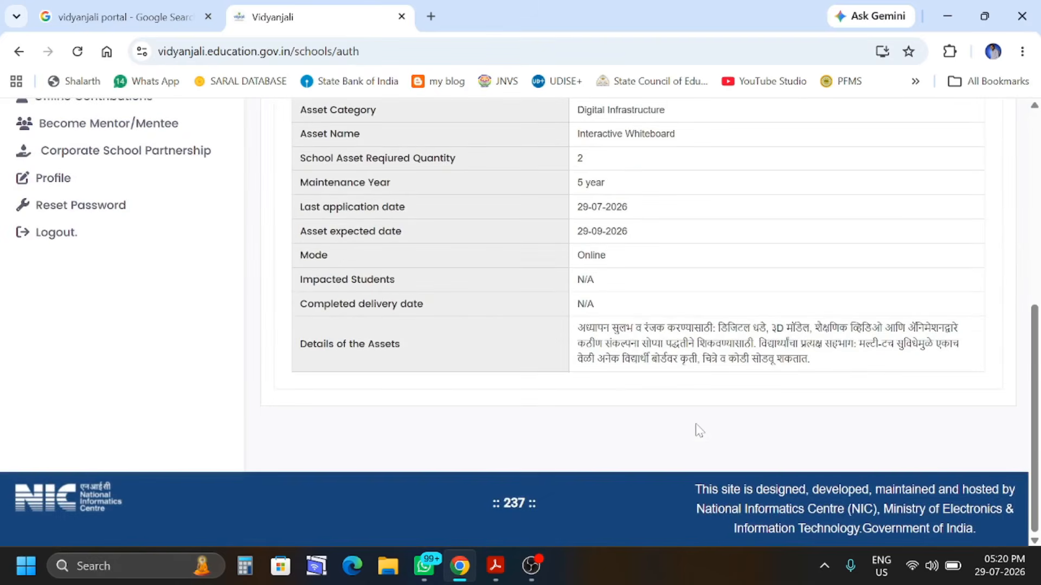
scroll(700, 431, "up", 7)
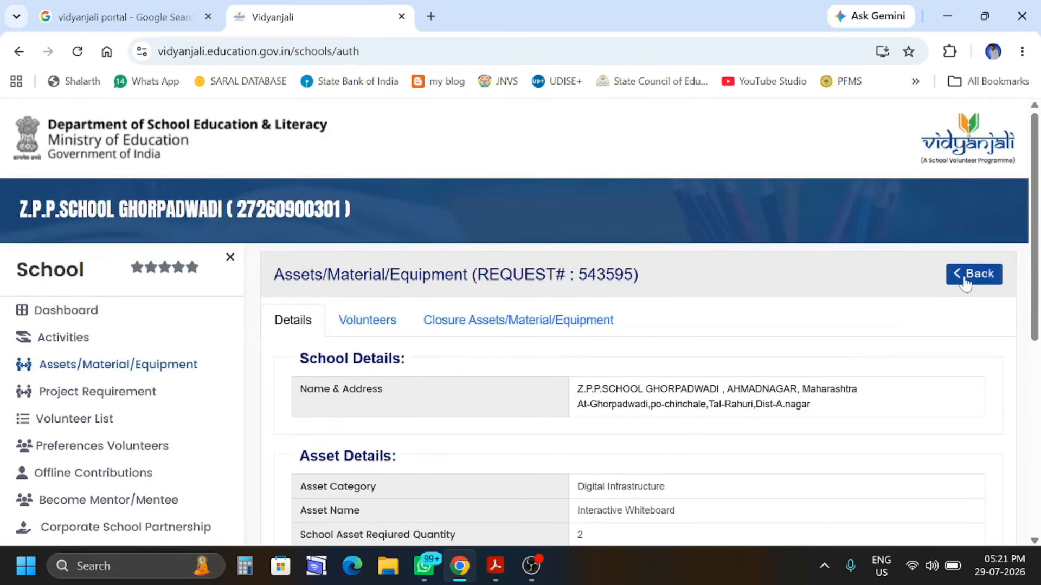
left_click(964, 283)
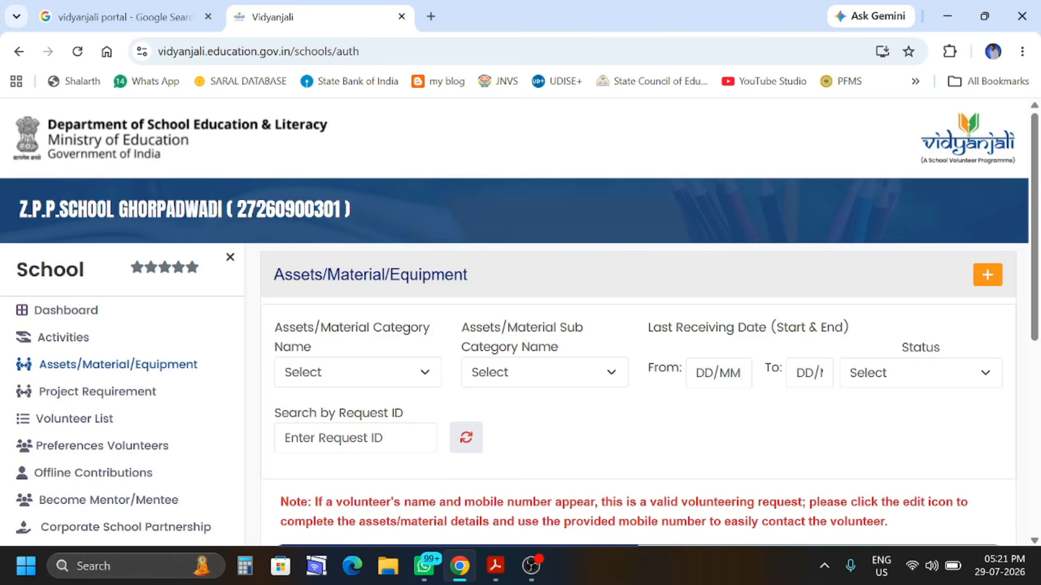
left_click(987, 277)
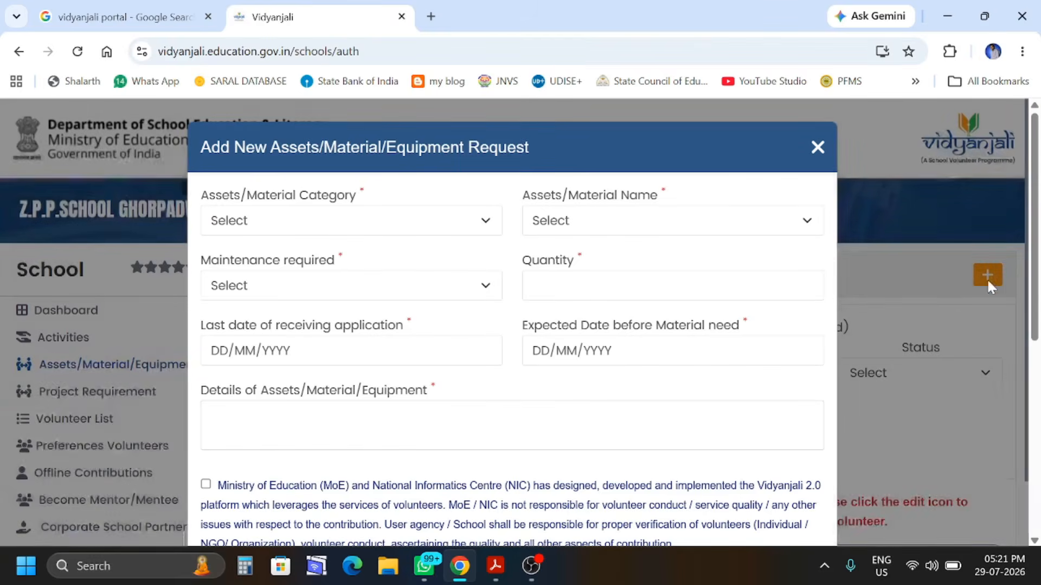
Choose Carrom Board with Accessories under Co-Curricular Activities & Sports with 3 year maintenance
left_click(389, 232)
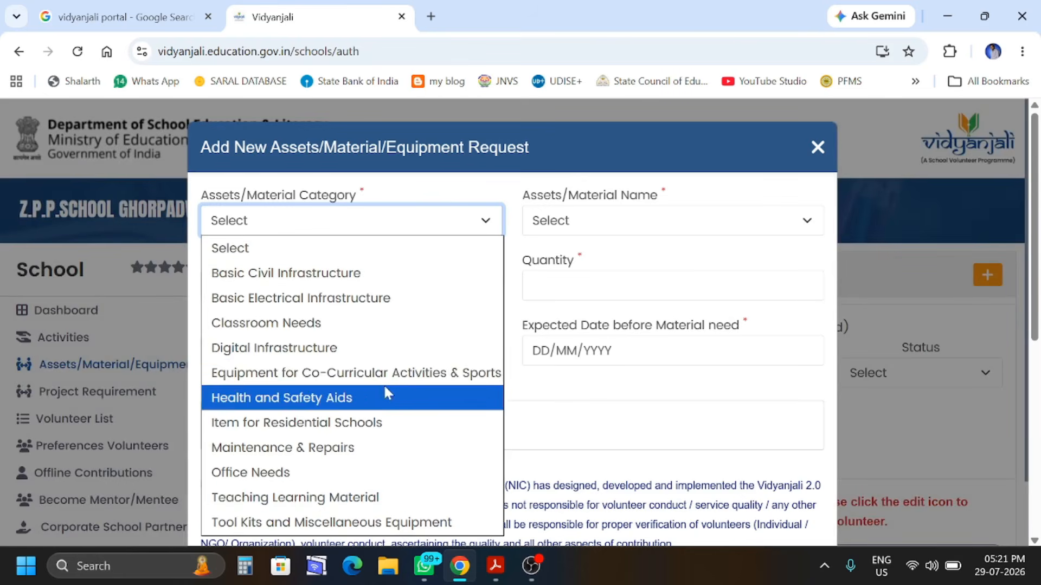
left_click(449, 379)
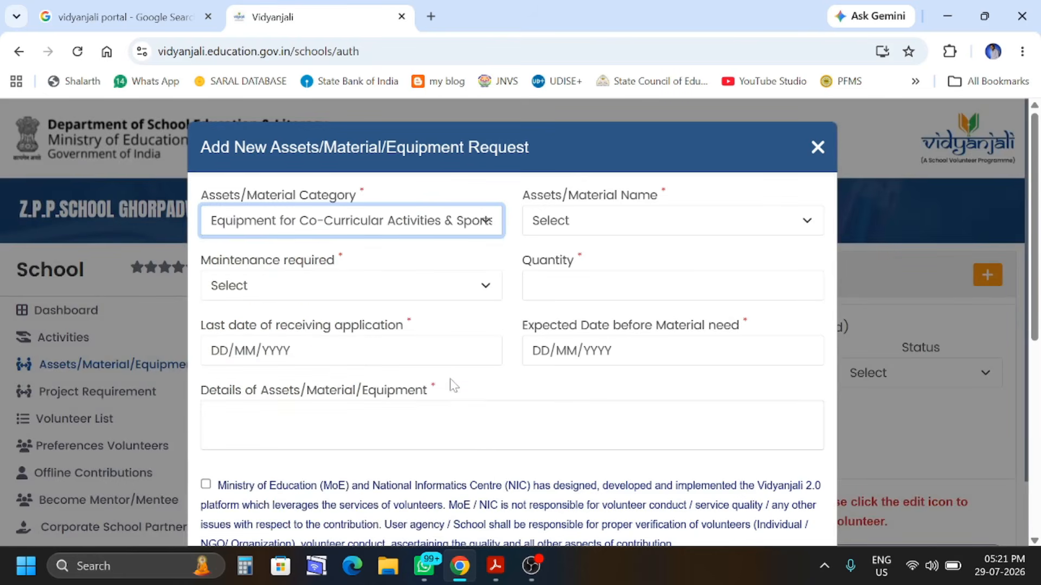
left_click(592, 231)
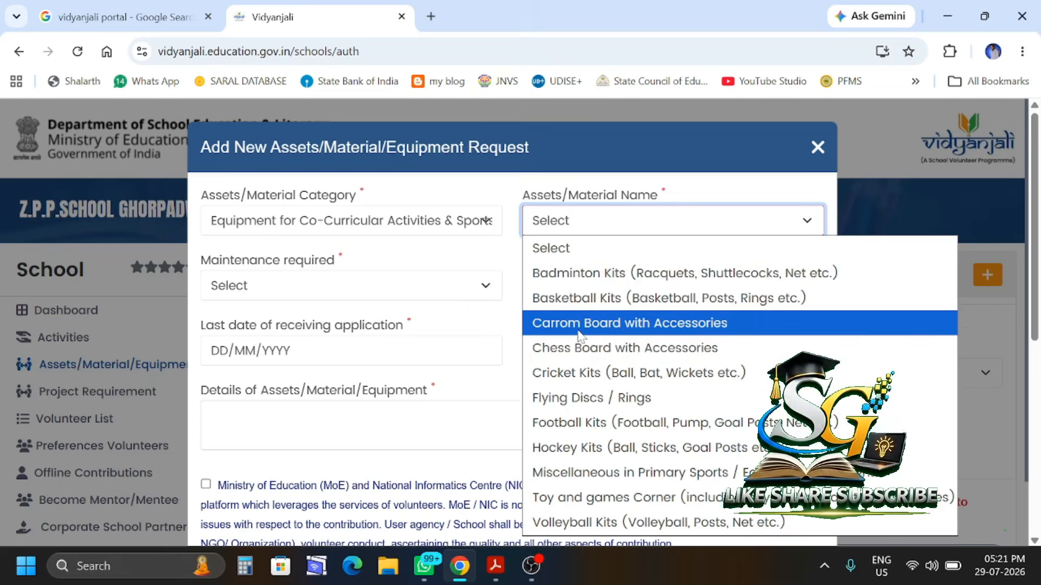
left_click(611, 325)
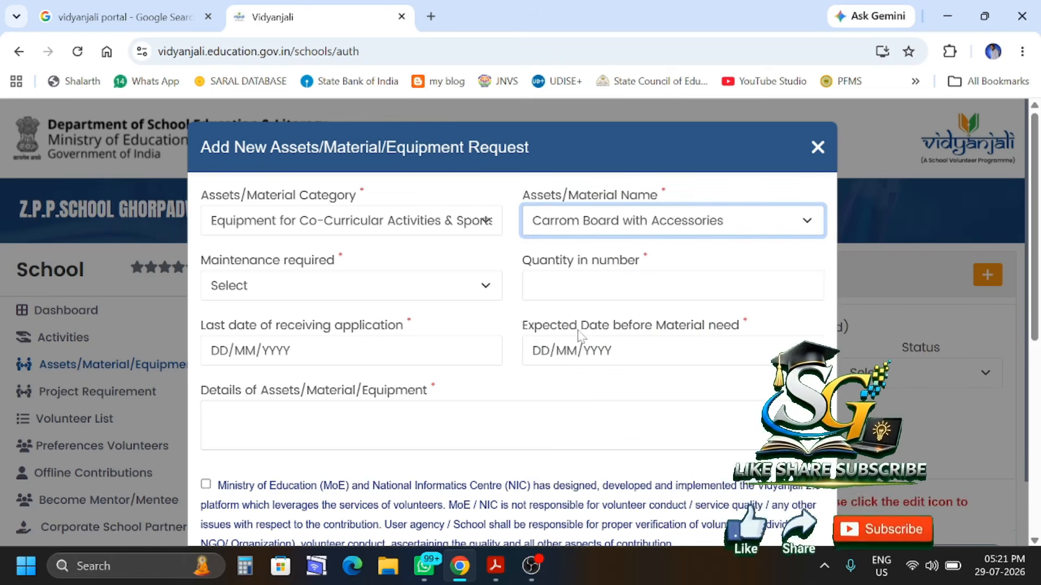
left_click(291, 297)
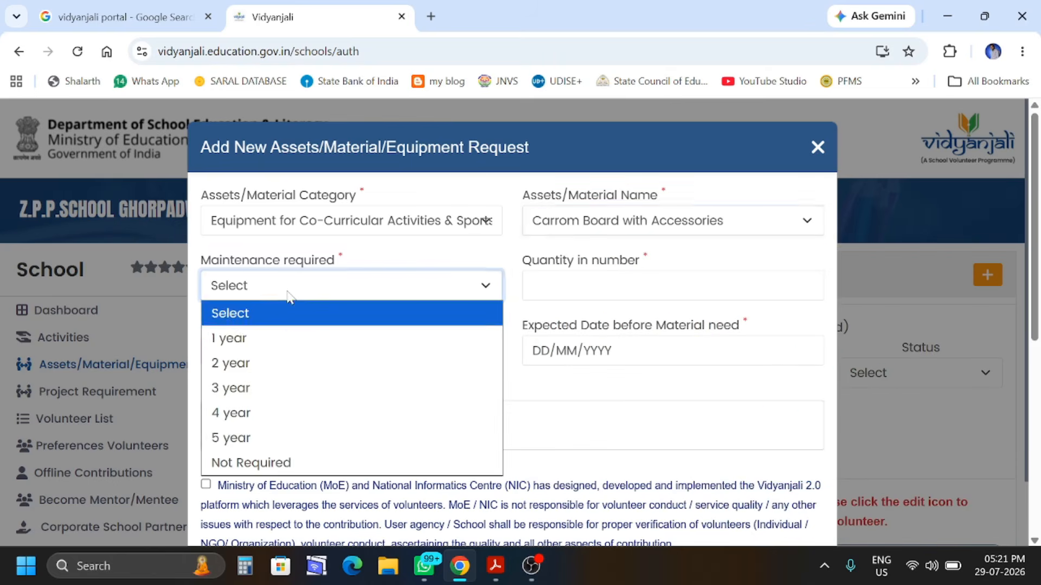
left_click(293, 390)
key("Tab")
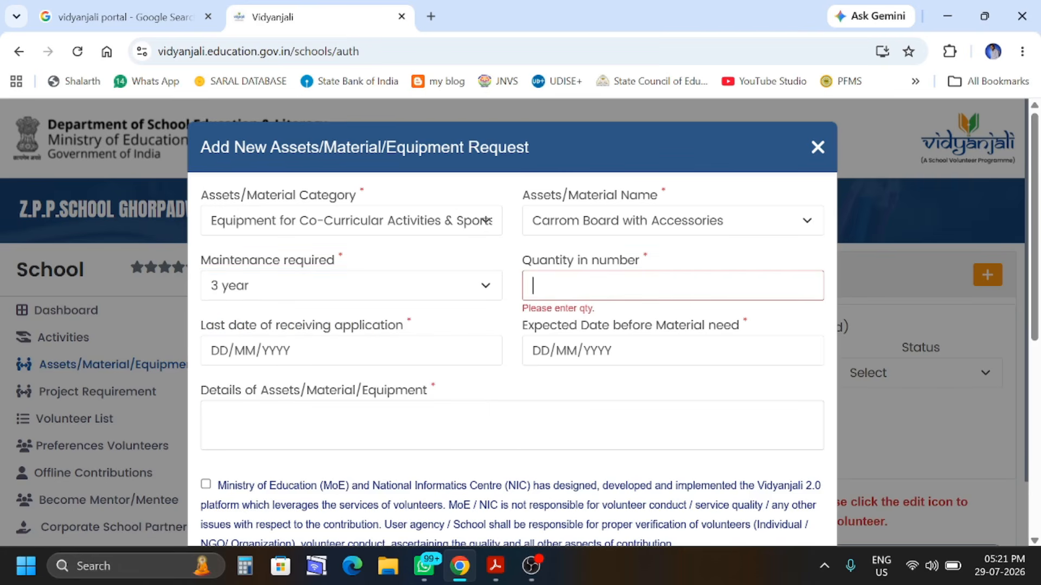
Enter quantity 2, last application date 29/07/2026 and expected date 29/09/2026
type("2")
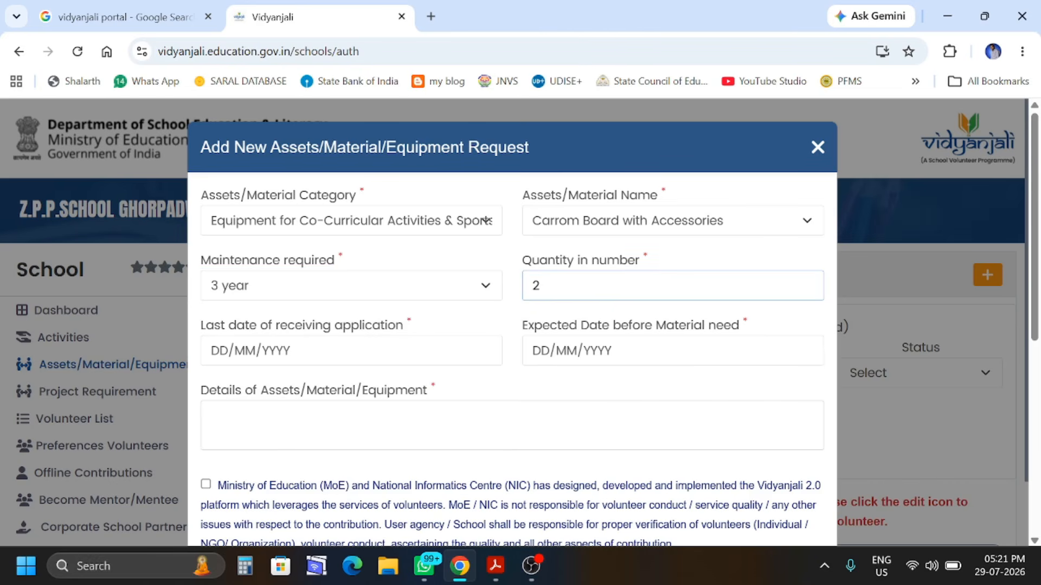
left_click(331, 359)
scroll(373, 472, "down", 2)
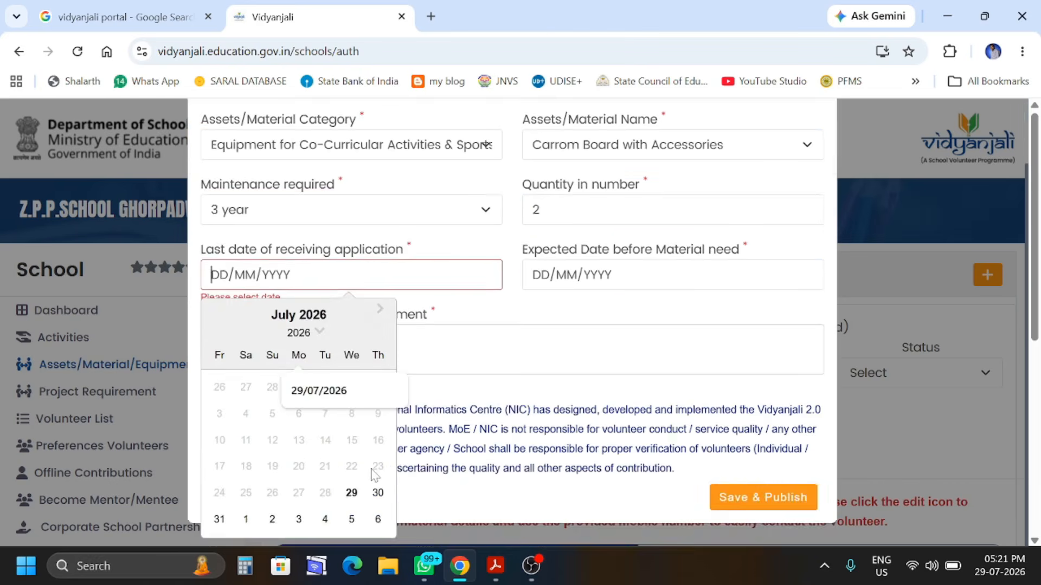
left_click(351, 492)
left_click(574, 274)
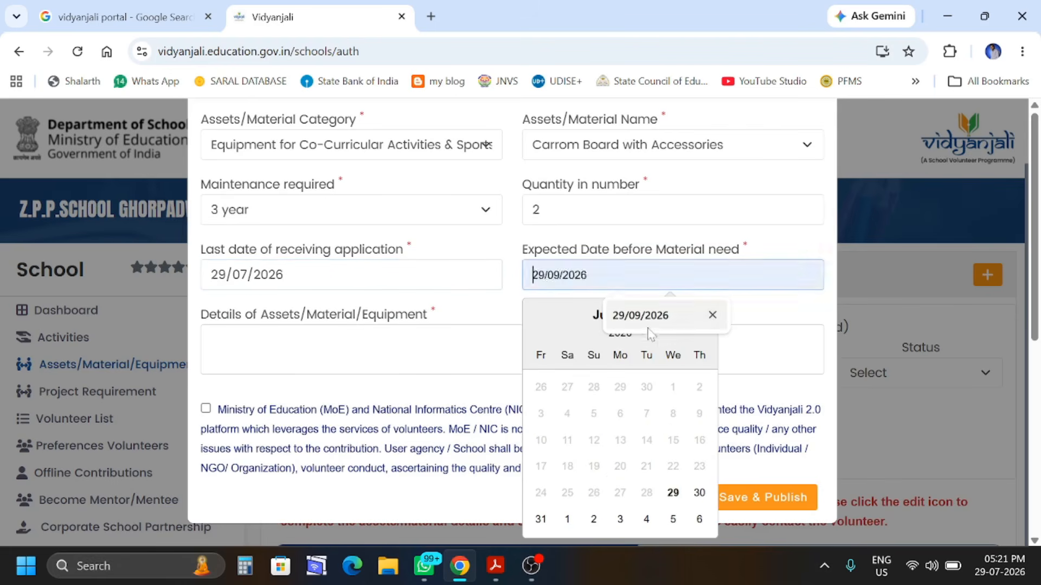
left_click(637, 316)
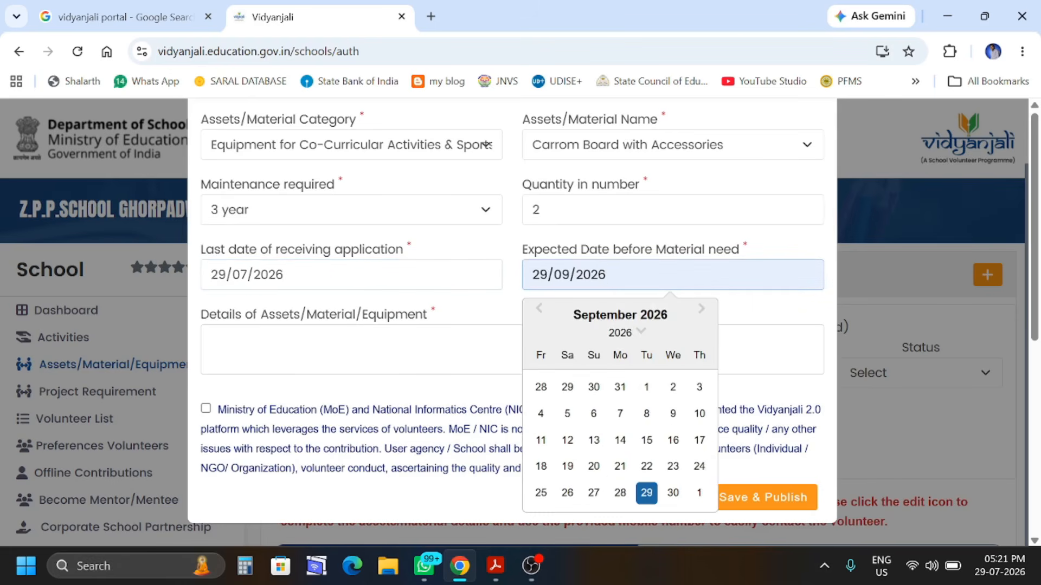
Accept the terms and publish the carrom board request, now listed as request 543601
left_click(379, 350)
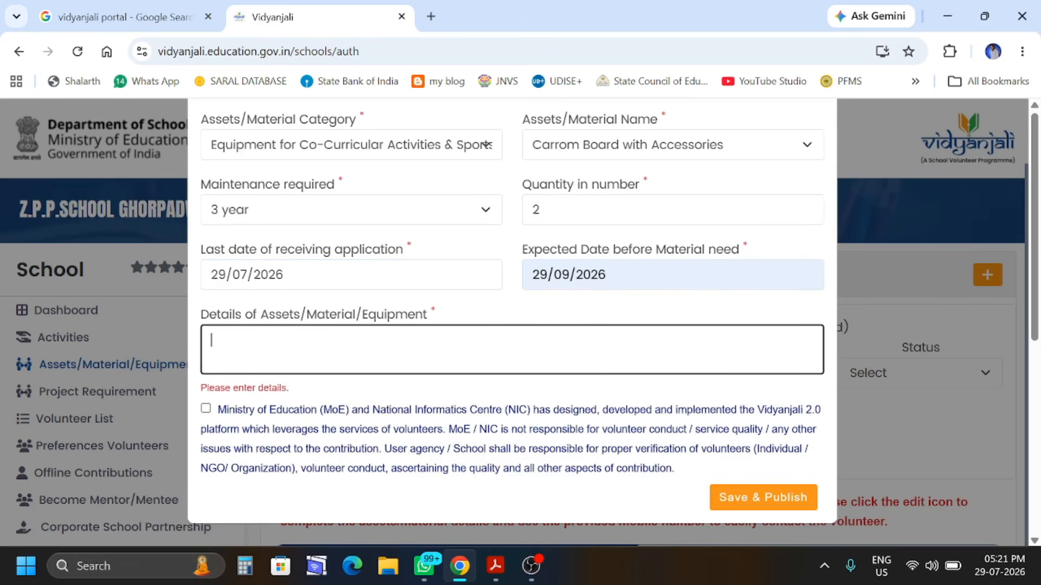
left_click(205, 417)
left_click(206, 409)
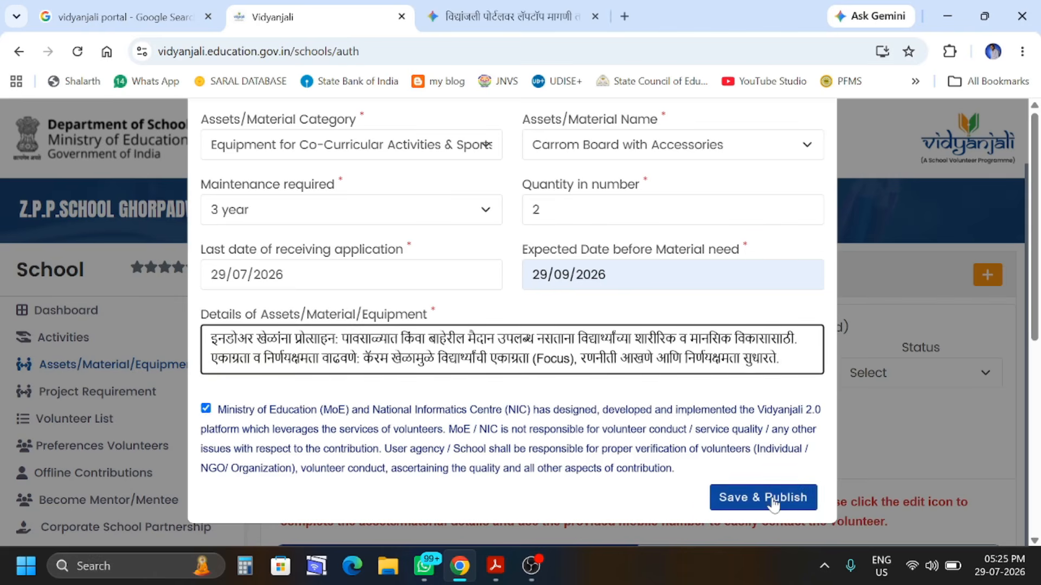
left_click(768, 498)
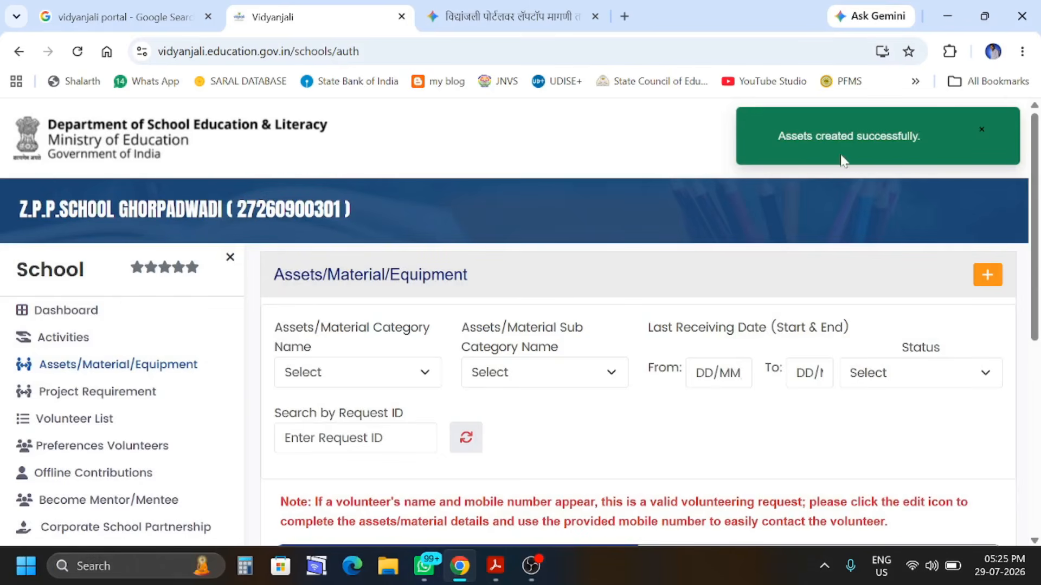
scroll(646, 407, "down", 5)
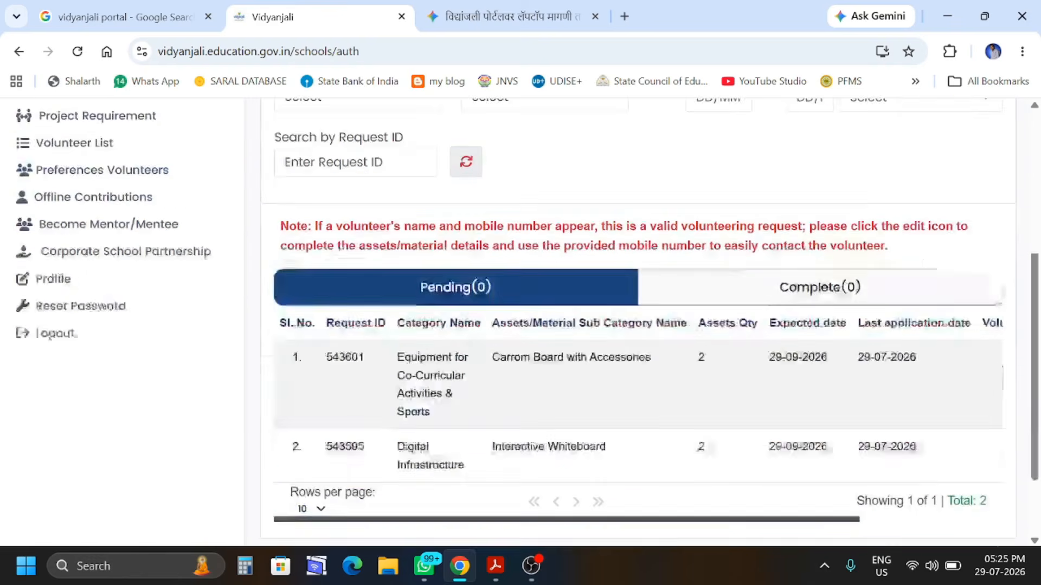
scroll(647, 410, "down", 1)
scroll(681, 362, "up", 5)
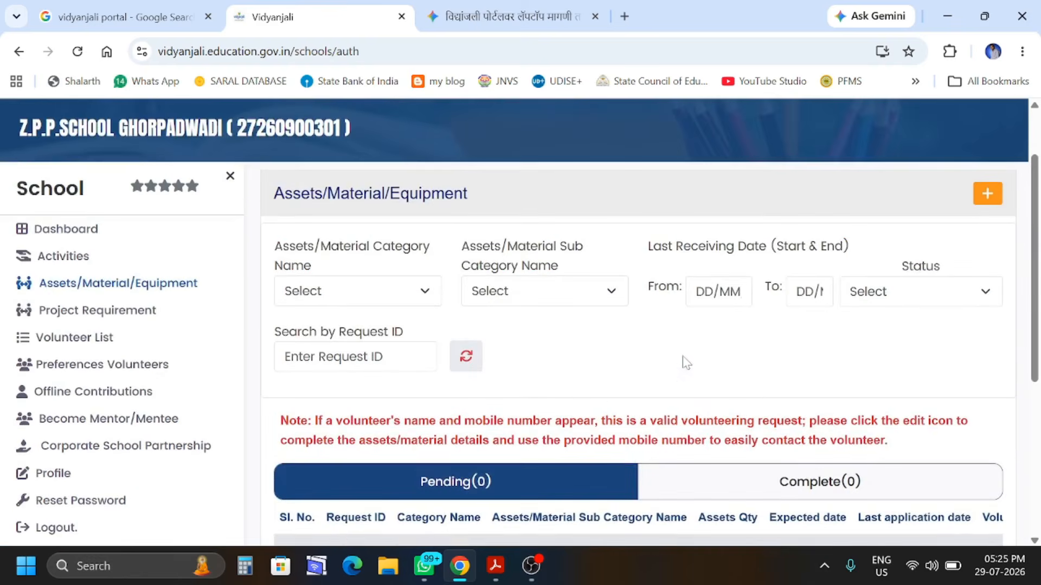
Start a new request for Cricket Kits under Co-Curricular Activities & Sports with 2 year maintenance
left_click(987, 193)
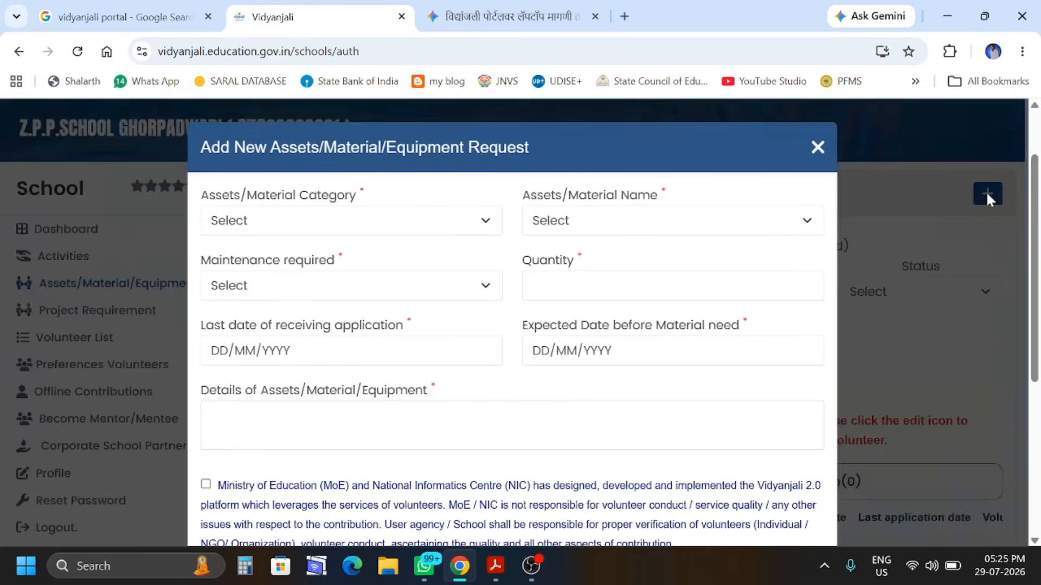
left_click(296, 228)
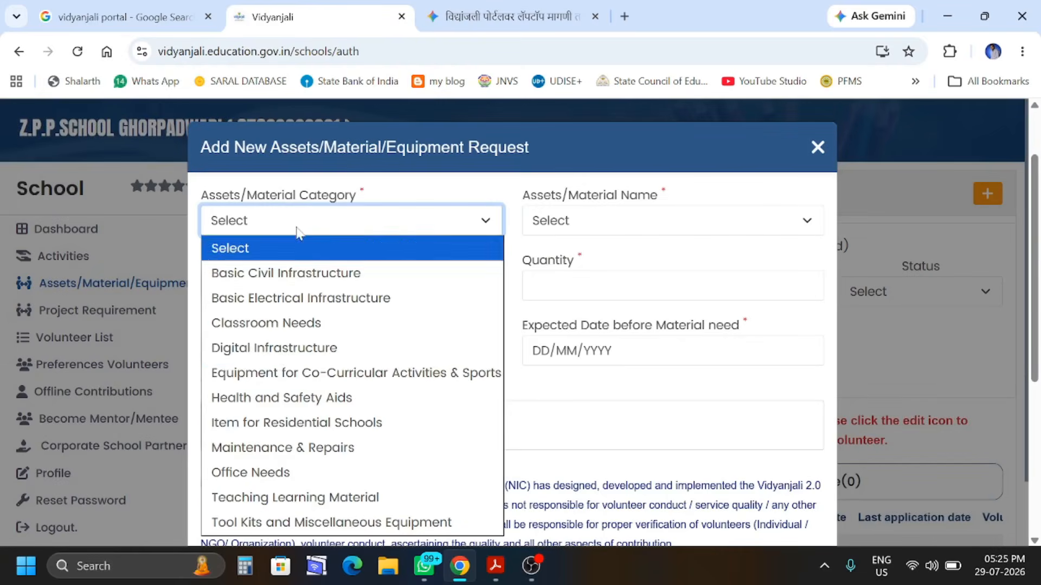
left_click(293, 380)
left_click(564, 234)
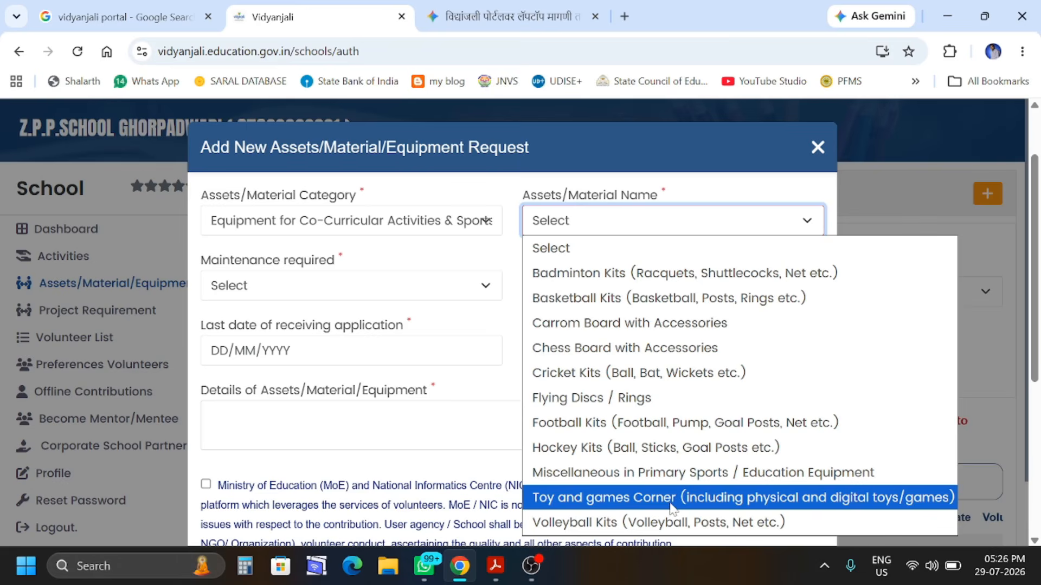
left_click(563, 386)
left_click(293, 282)
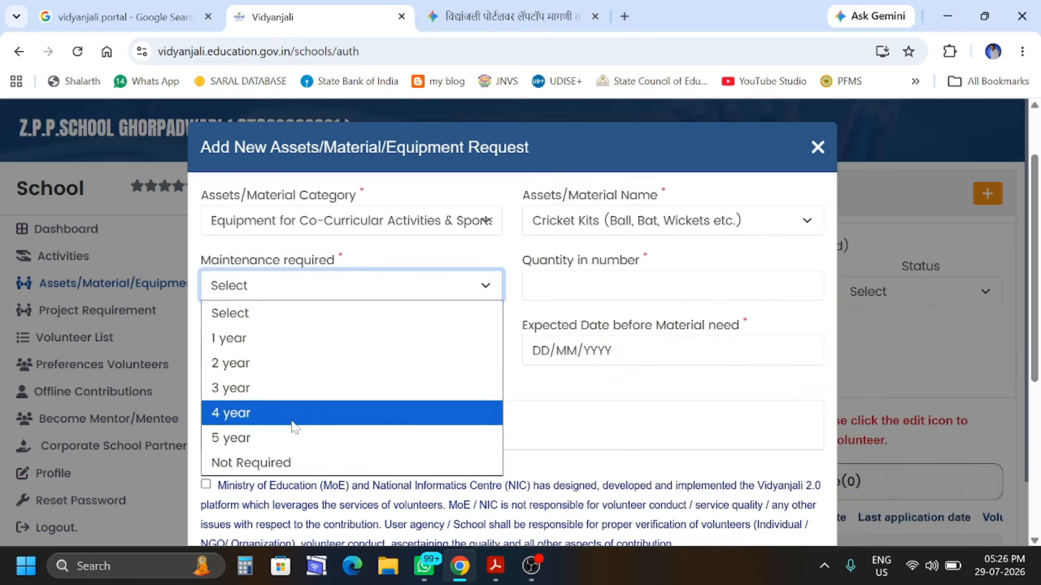
left_click(284, 385)
left_click(278, 288)
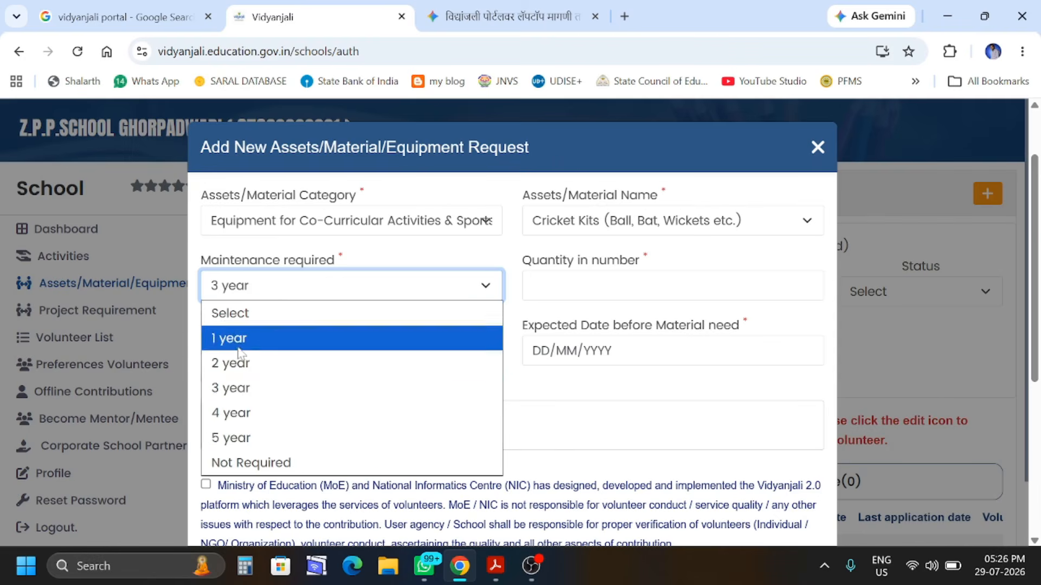
left_click(239, 364)
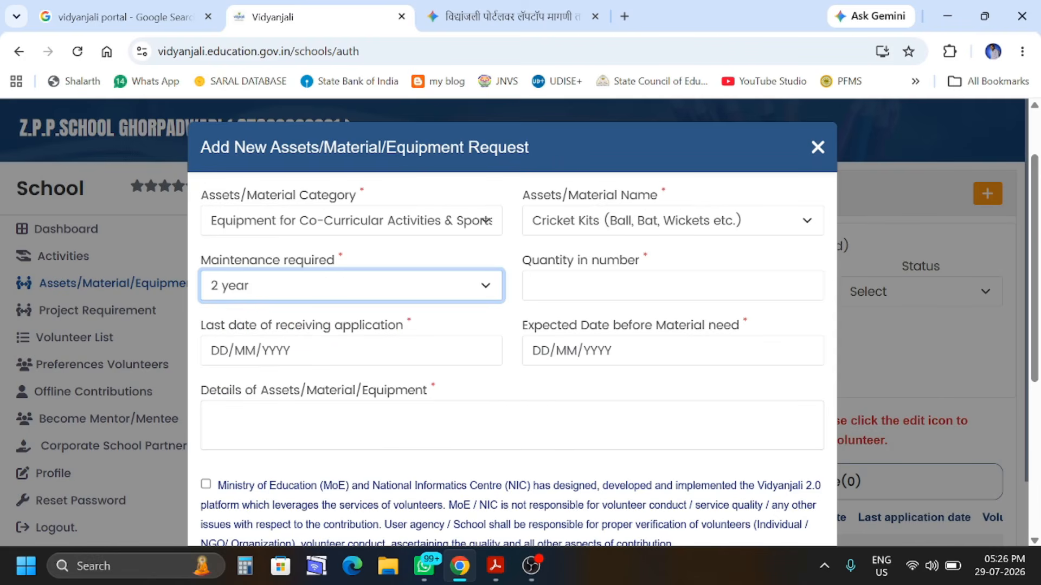
key("Tab")
Enter quantity 1 and set both the last application and expected dates to 29/07/2026
type("1")
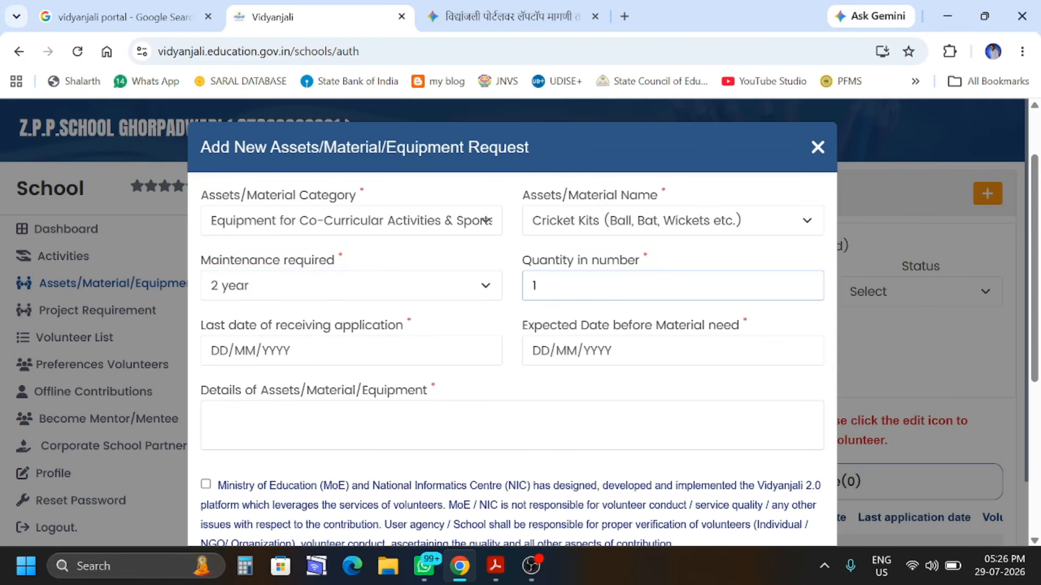
key("Tab")
scroll(352, 454, "down", 2)
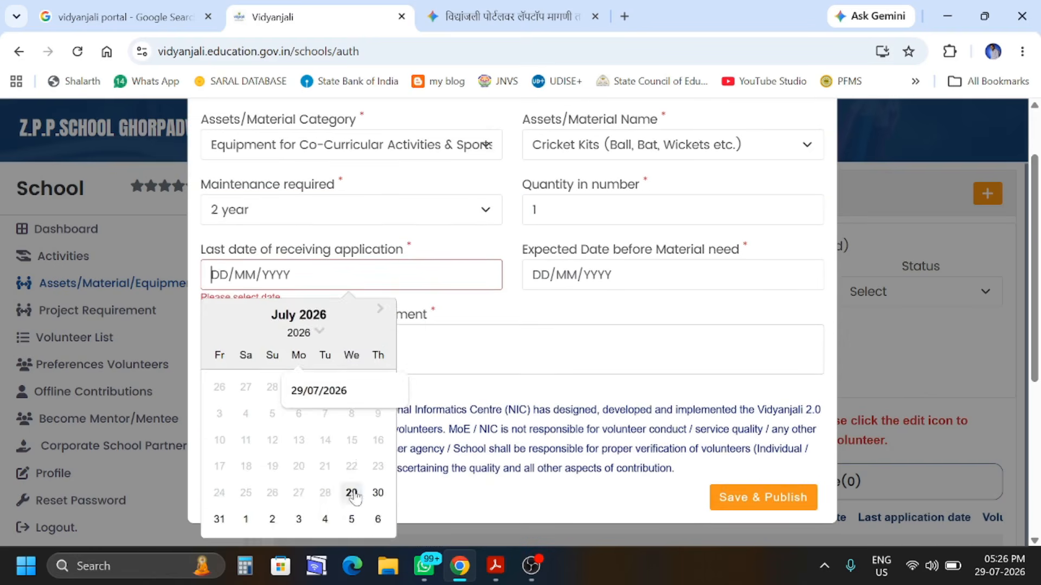
left_click(352, 493)
key("Tab")
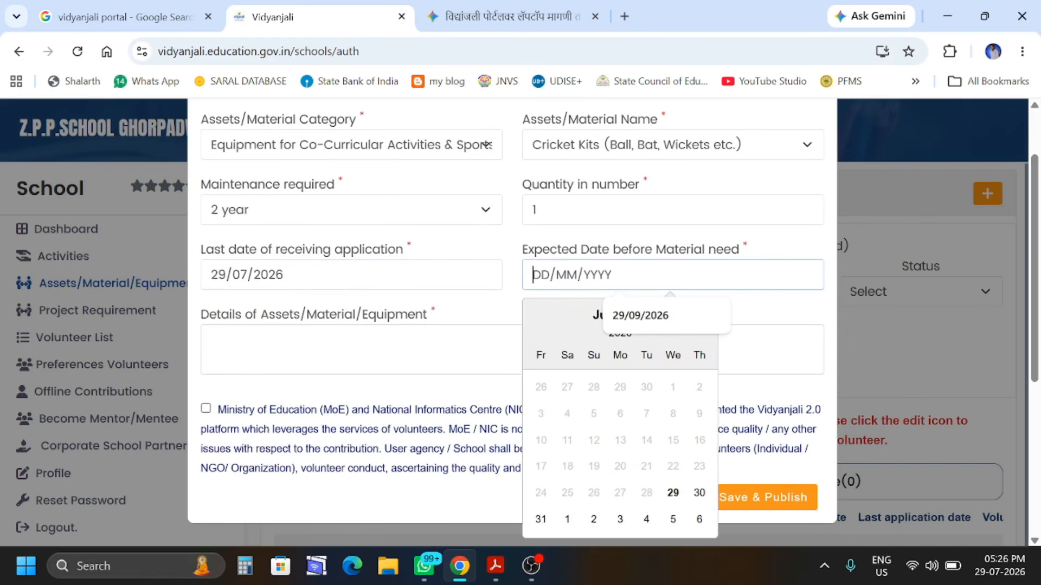
left_click(673, 491)
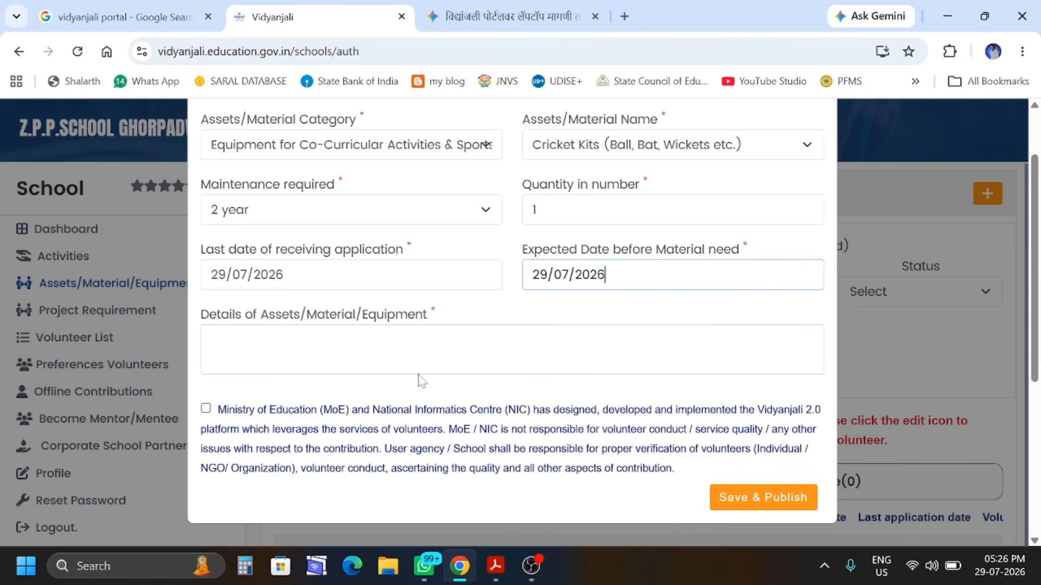
Accept the terms, paste the Marathi cricket kit details, and Save & Publish the request
left_click(206, 408)
left_click(211, 341)
key("ctrl+v")
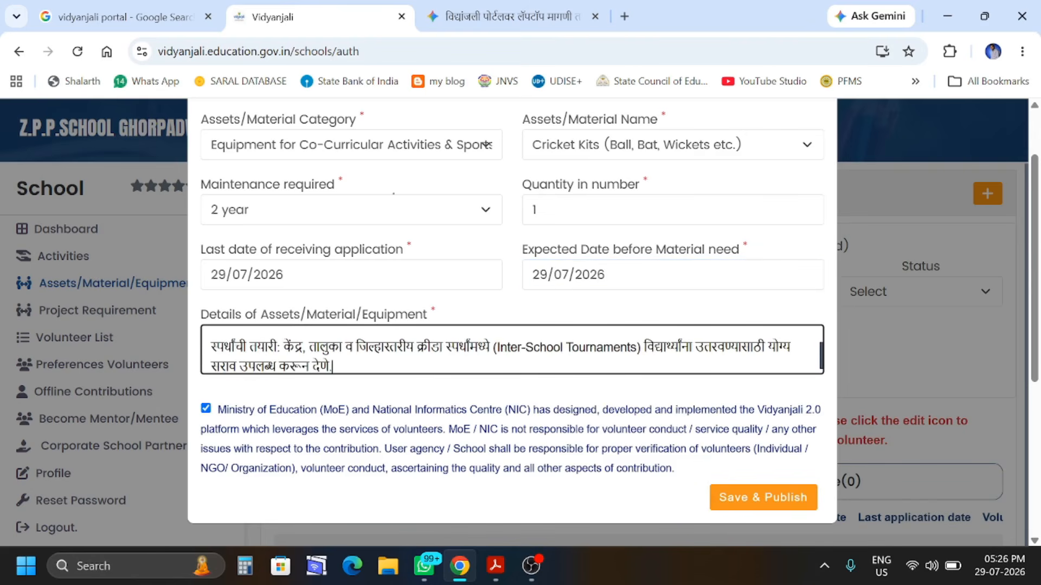
scroll(512, 350, "up", 1)
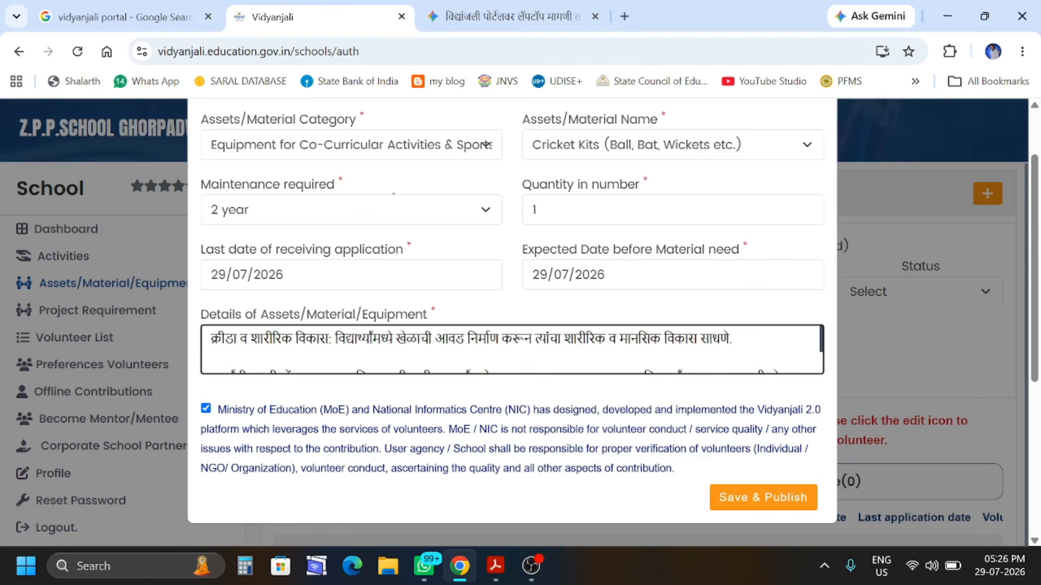
key("BackSpace")
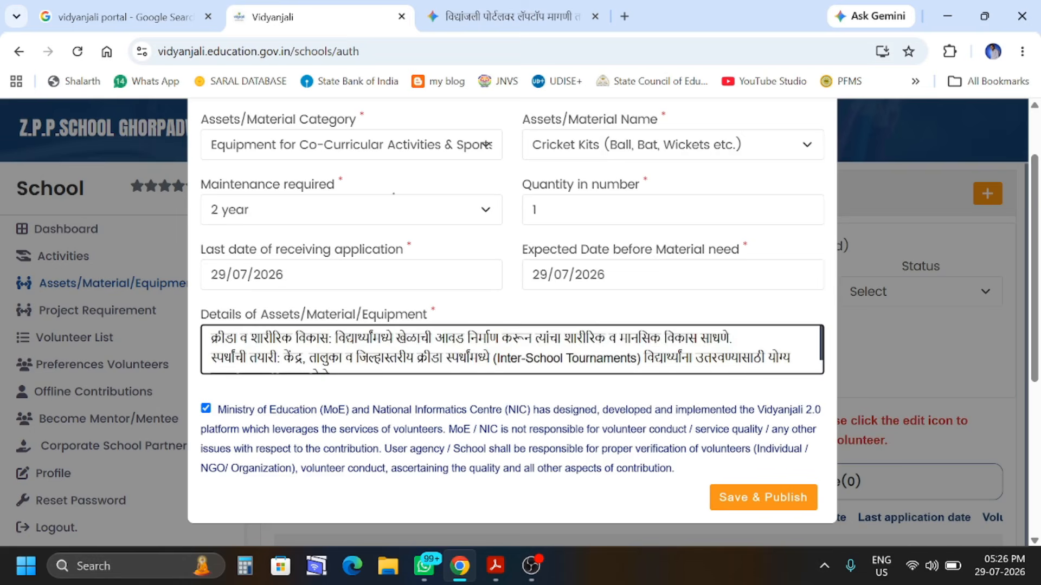
scroll(320, 362, "down", 1)
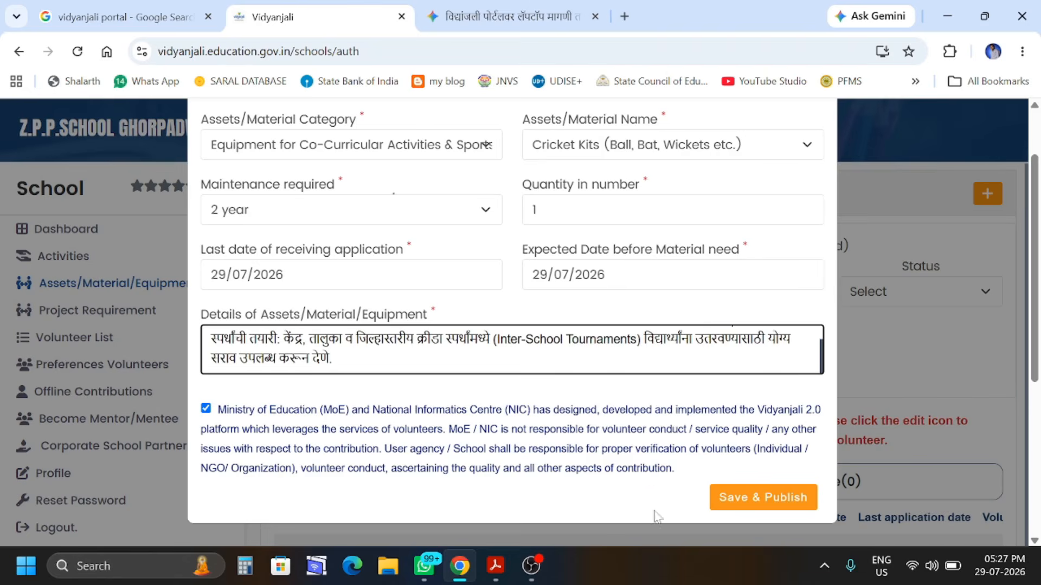
left_click(766, 504)
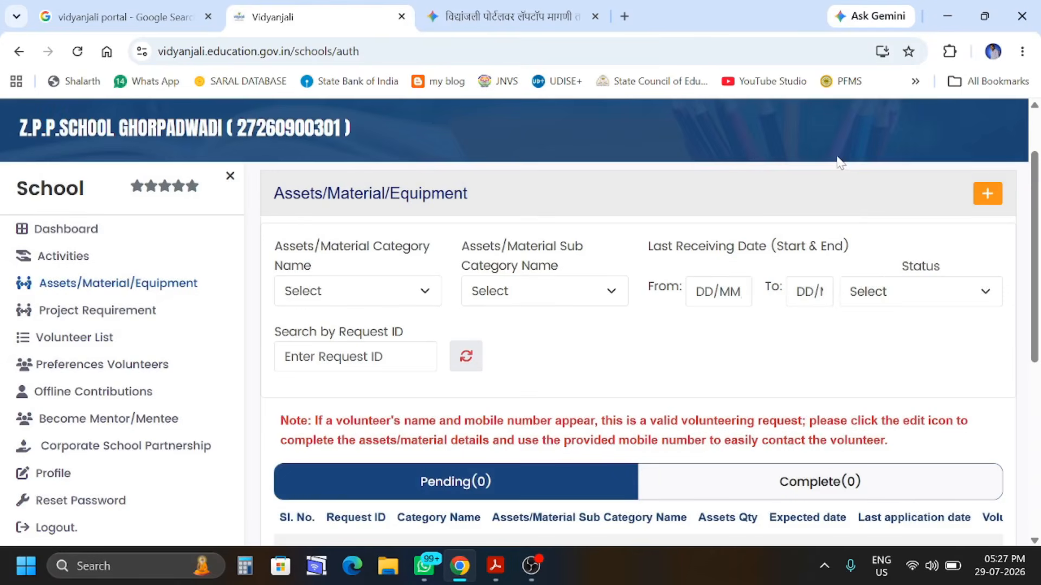
Check the updated request list, then go to the school Dashboard
scroll(699, 398, "down", 5)
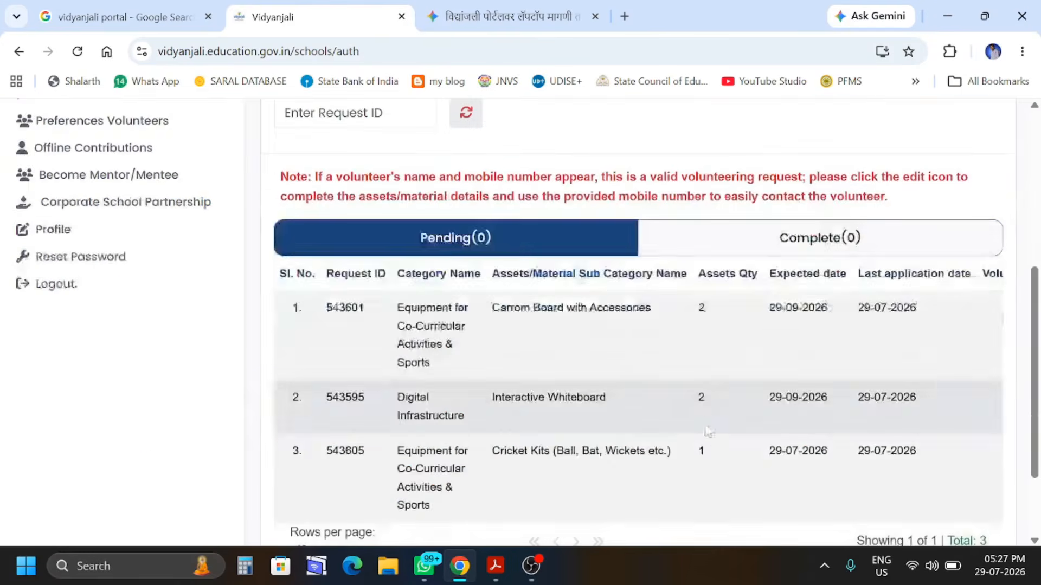
scroll(697, 434, "up", 3)
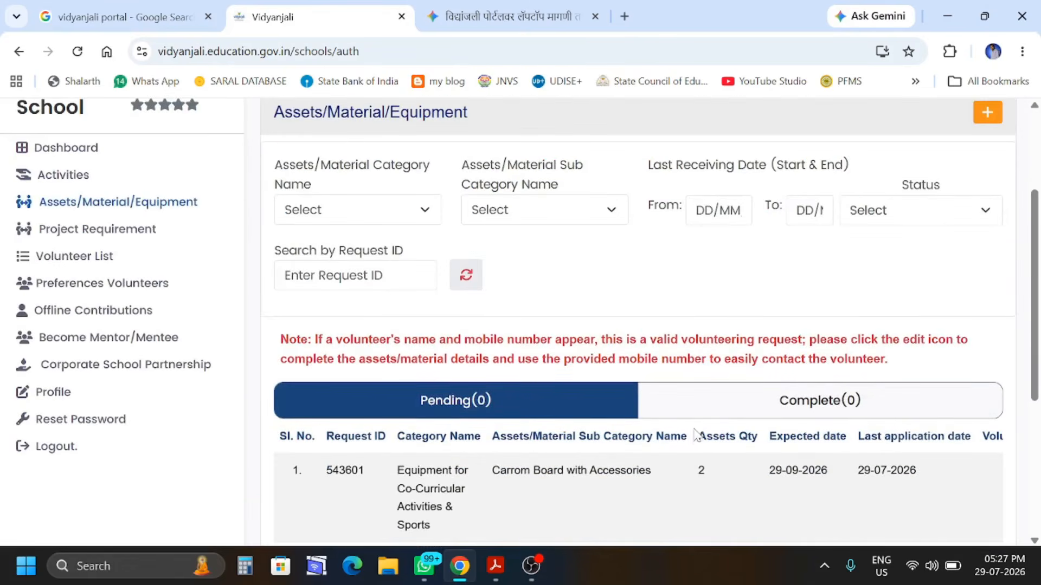
scroll(488, 377, "up", 2)
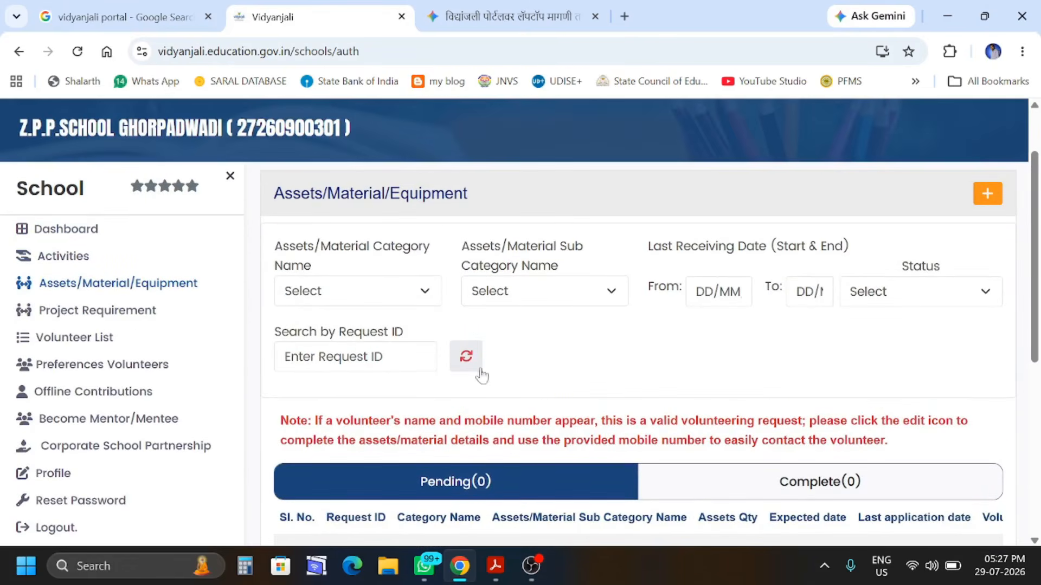
left_click(91, 231)
Scroll to the Assets/Materials cards: 3 total, 0 completed, 3 pending
scroll(588, 422, "down", 2)
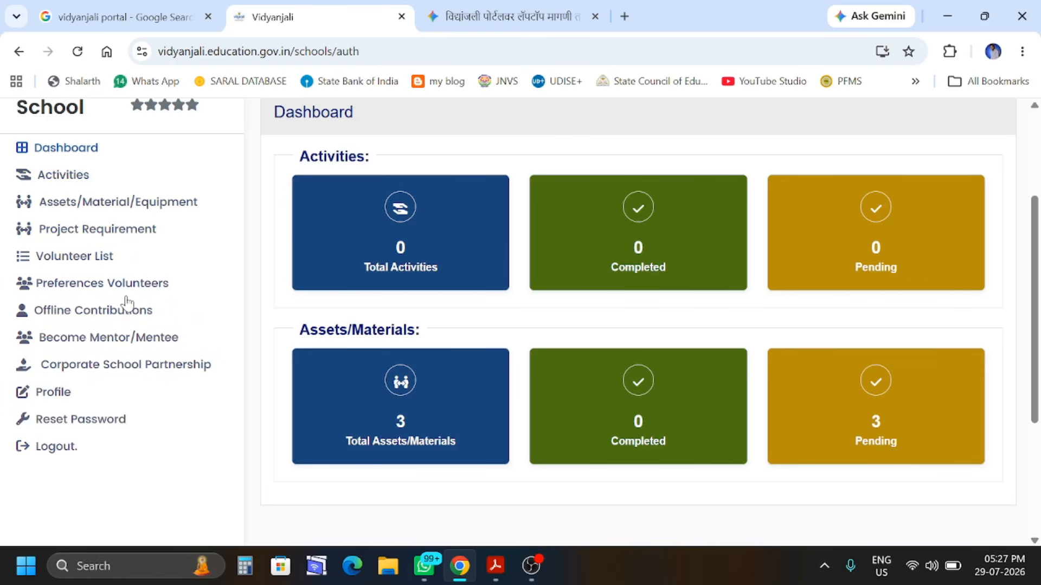
scroll(398, 379, "down", 1)
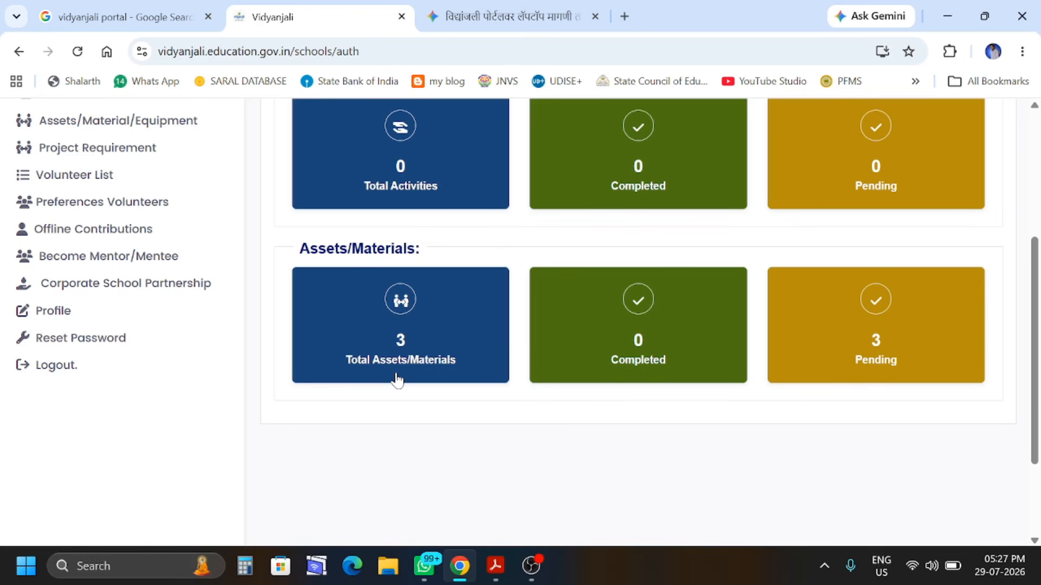